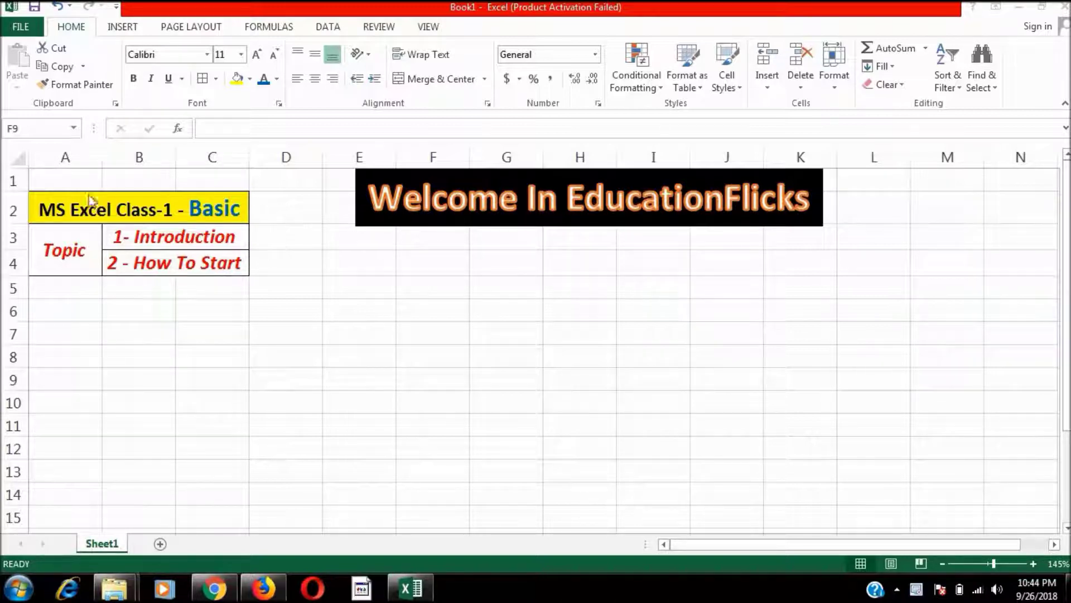
# Step: Review the class title and the '1- Introduction' and '2 - How To Start' topic cells, then bring up the Start menu
pyautogui.click(174, 212)
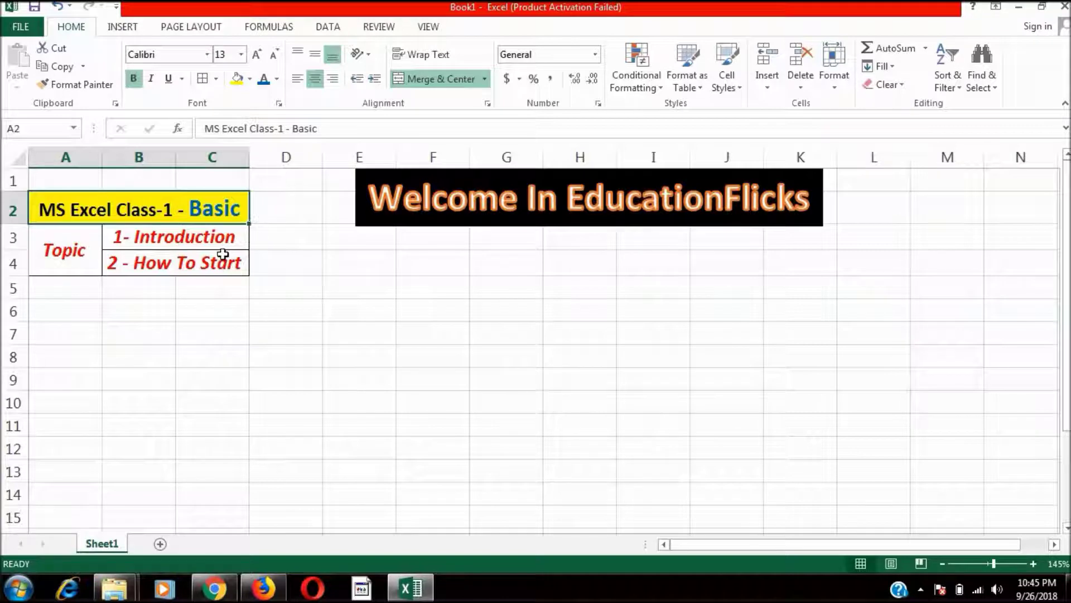
pyautogui.click(214, 286)
pyautogui.press('Up')
pyautogui.press('Up')
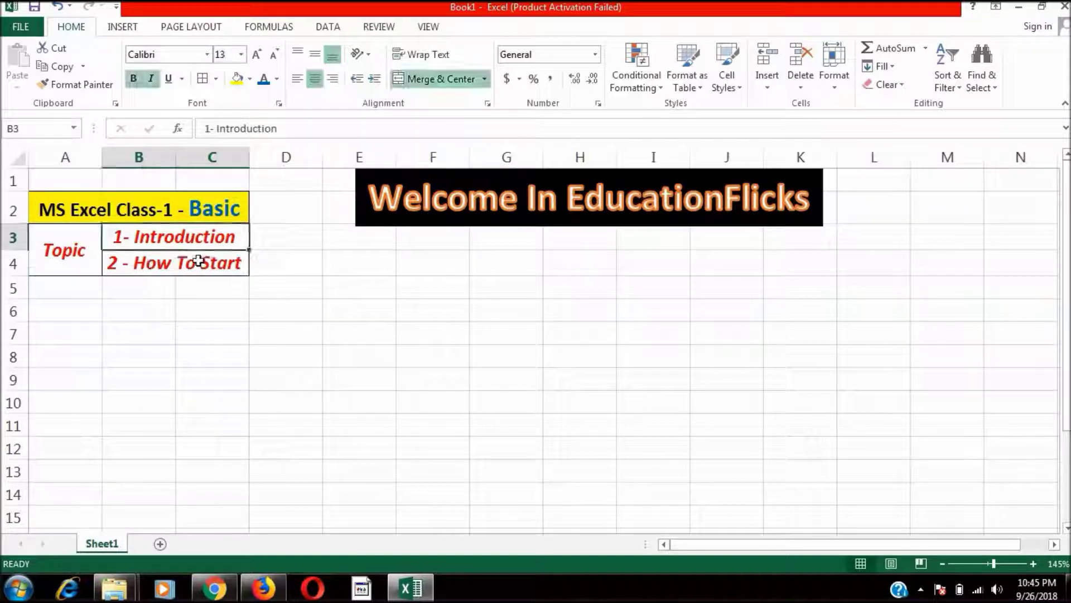
pyautogui.press('Down')
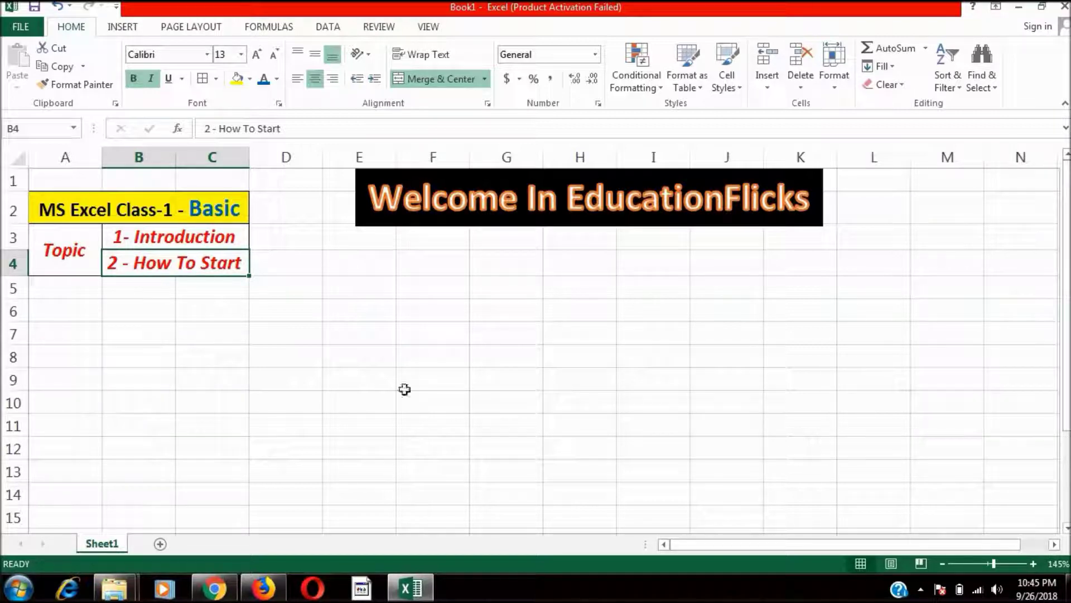
pyautogui.click(187, 240)
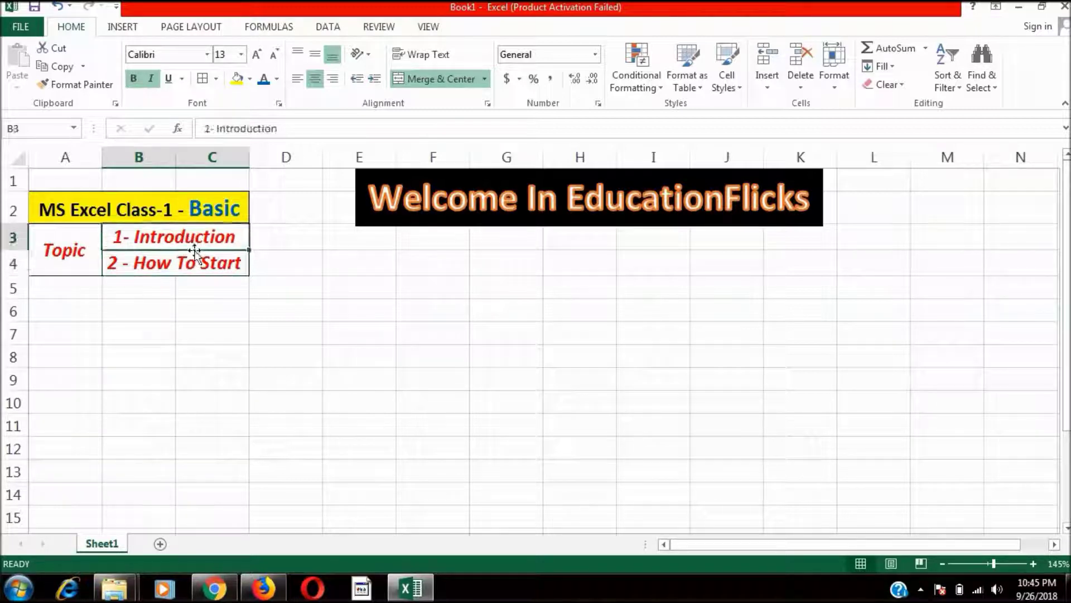
pyautogui.click(188, 263)
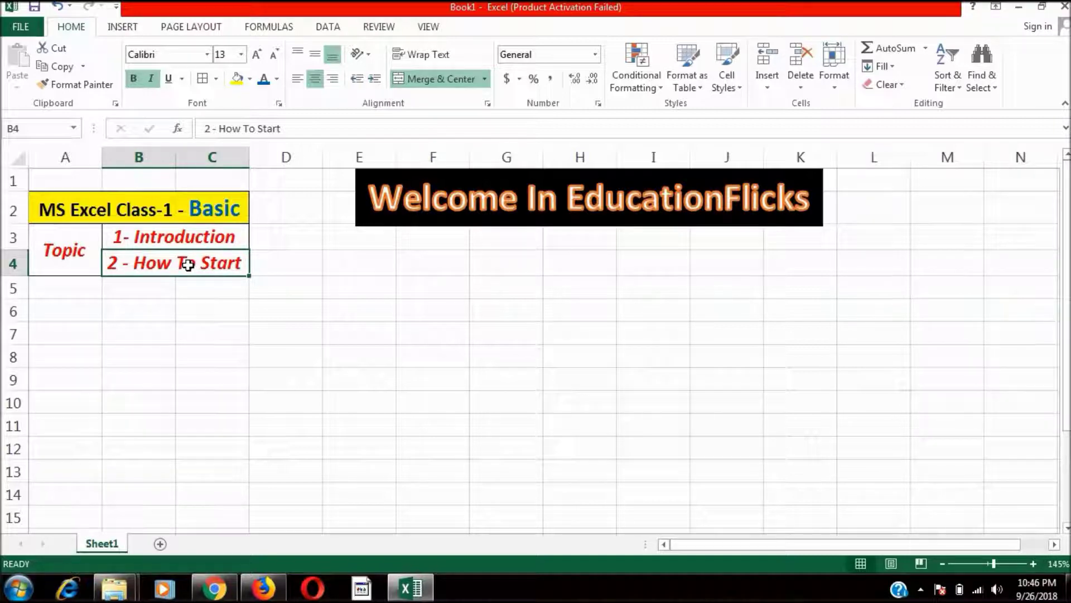
pyautogui.click(16, 590)
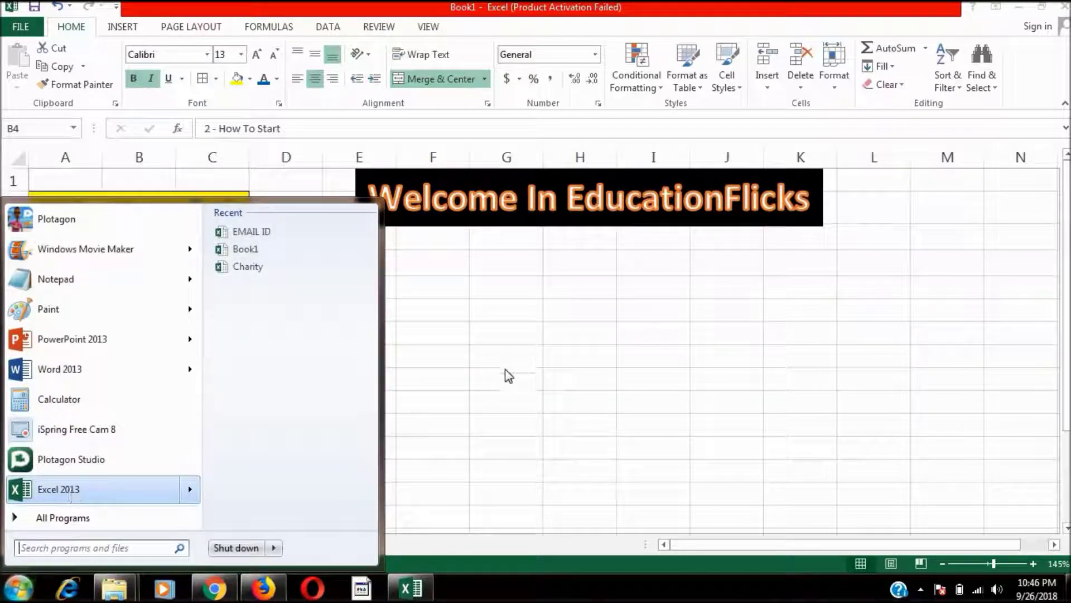
# Step: Dismiss the Start menu and reach the Save As page in the FILE backstage view
pyautogui.click(512, 361)
pyautogui.click(23, 27)
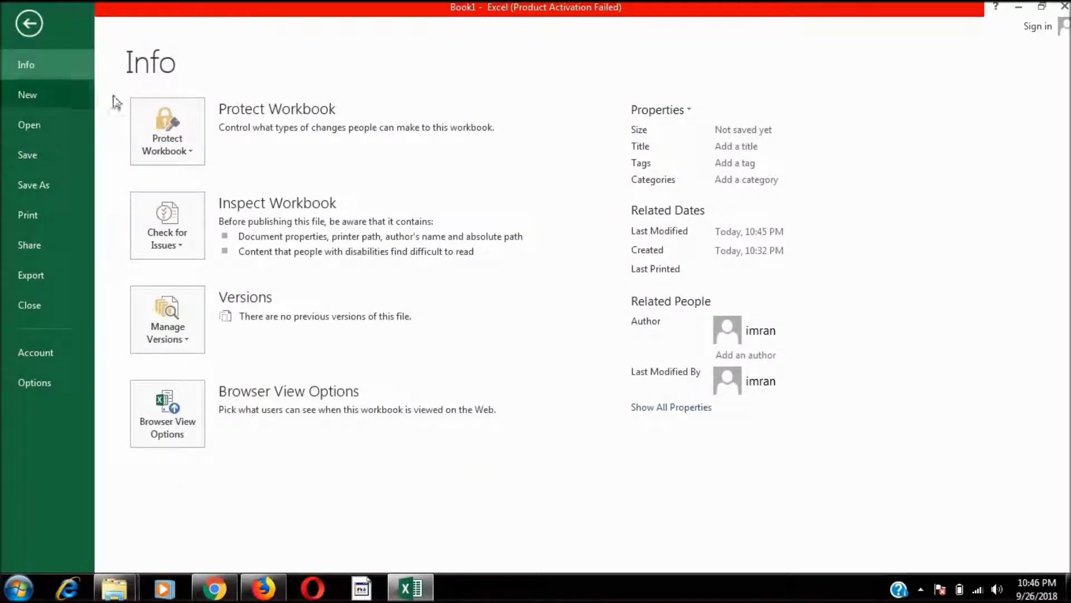
pyautogui.click(29, 23)
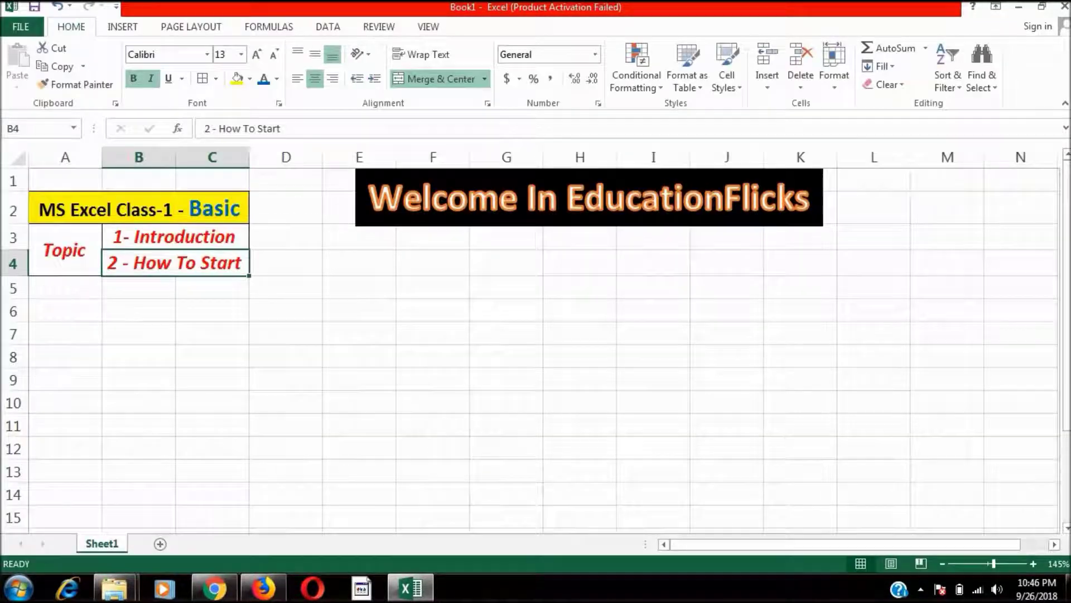
pyautogui.click(20, 28)
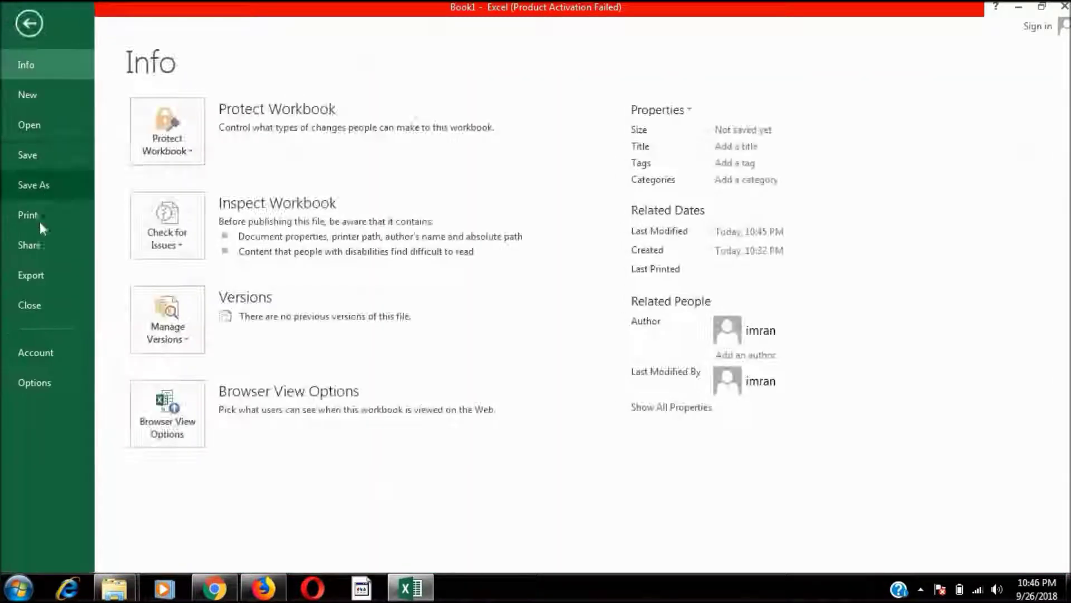
pyautogui.click(51, 186)
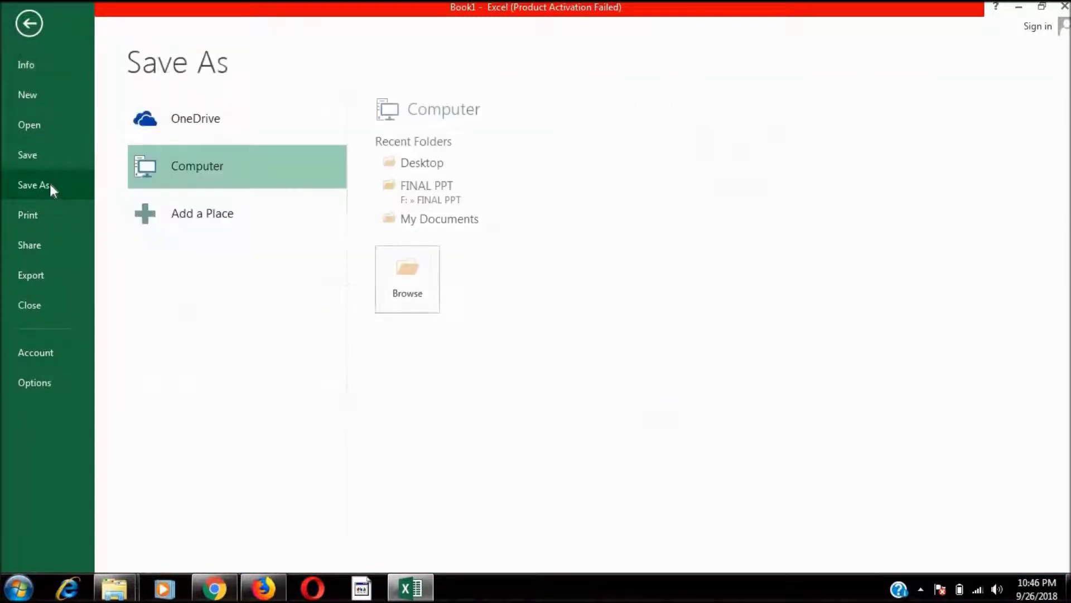
# Step: Save the workbook to the Desktop as Excel Workbook 'excel basic'
pyautogui.click(420, 293)
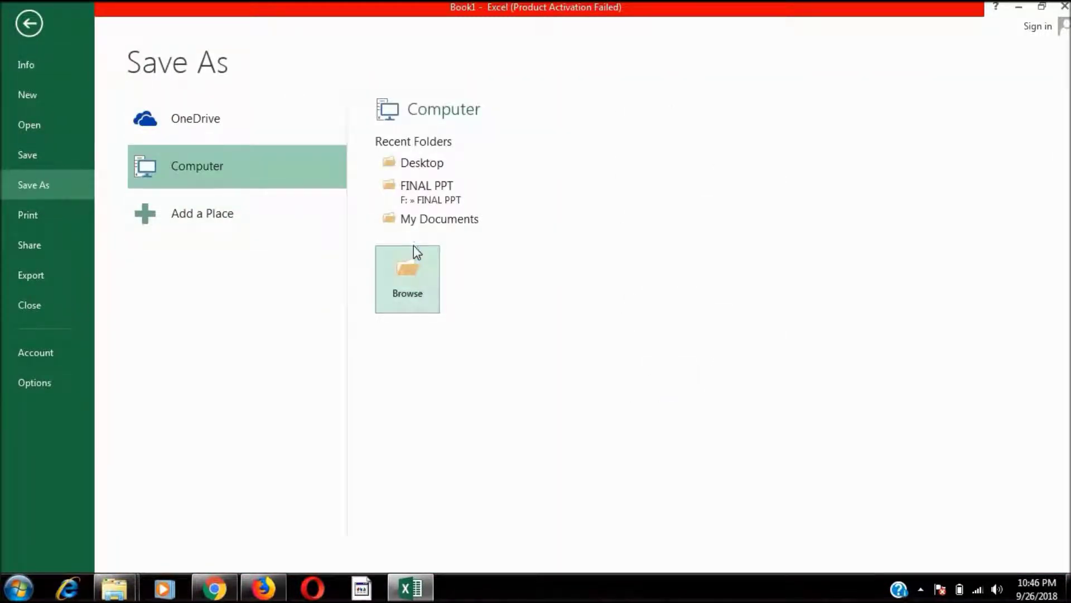
pyautogui.click(66, 120)
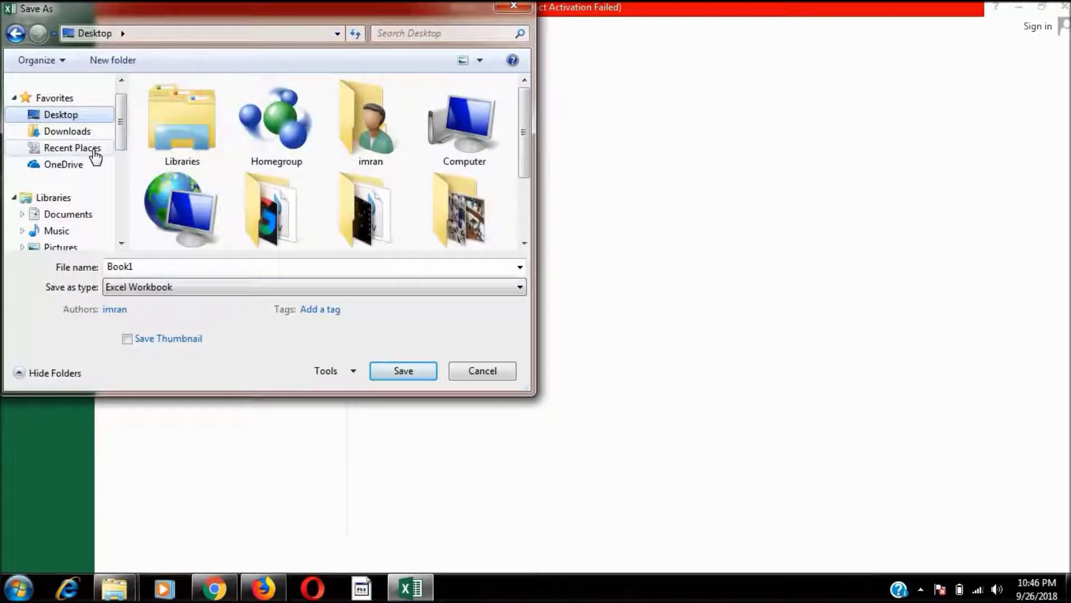
pyautogui.click(189, 287)
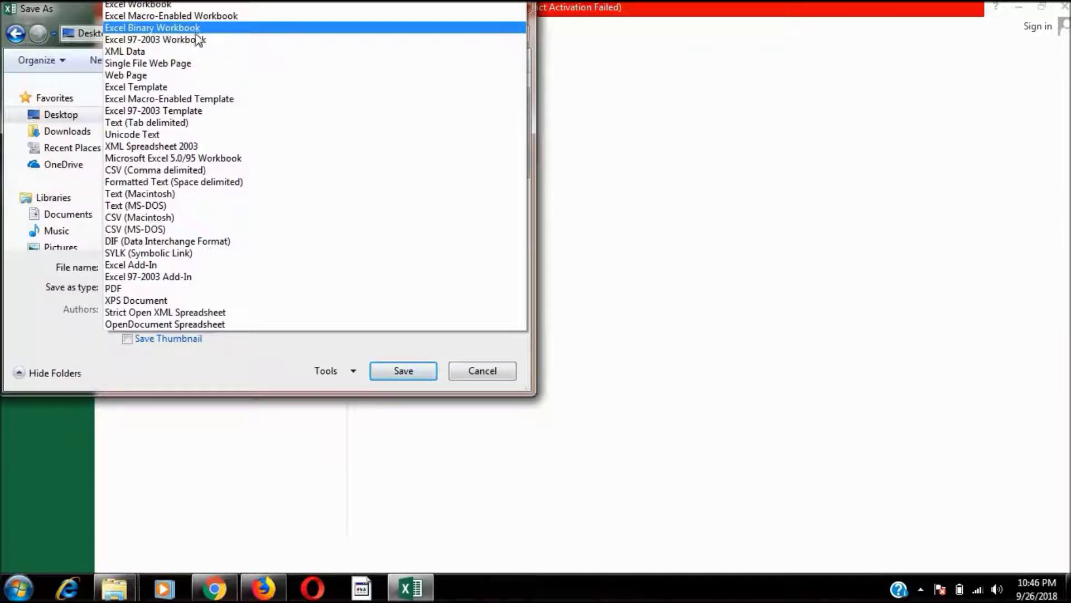
pyautogui.click(89, 33)
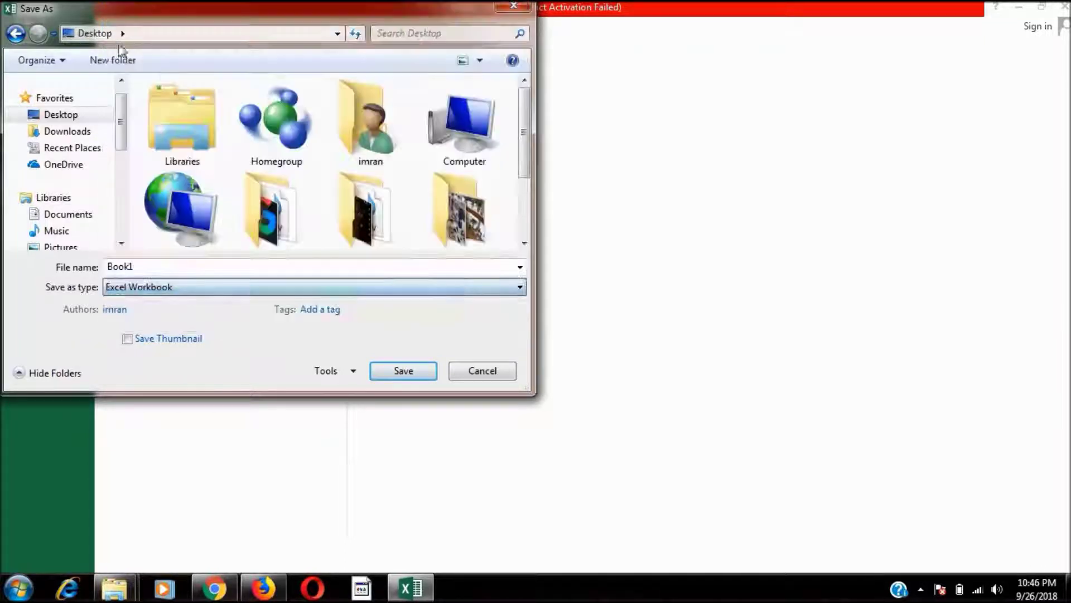
pyautogui.moveTo(108, 11); pyautogui.dragTo(207, 94)
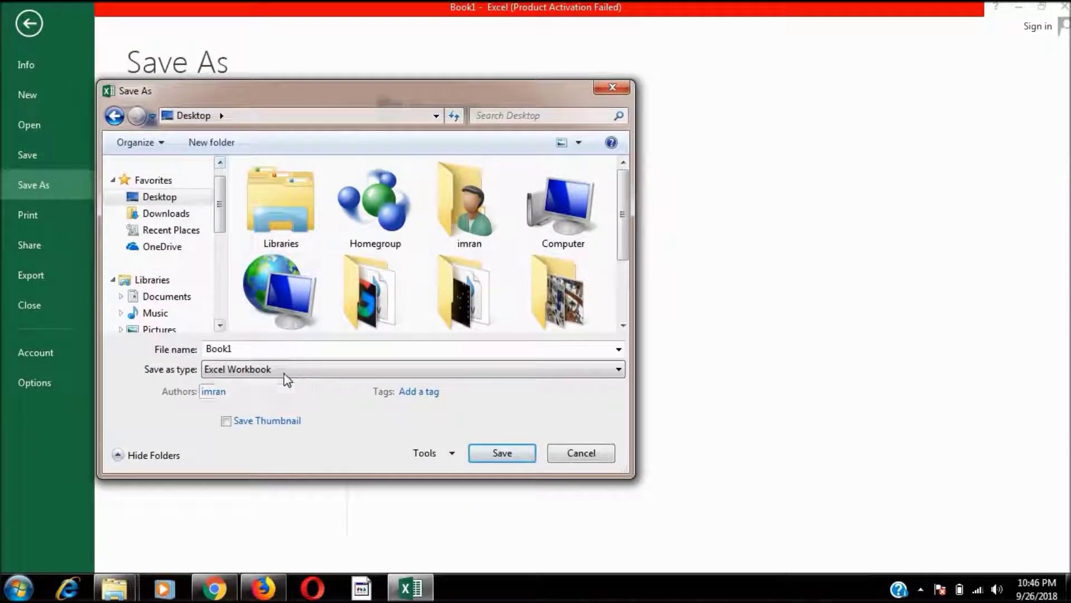
pyautogui.click(285, 371)
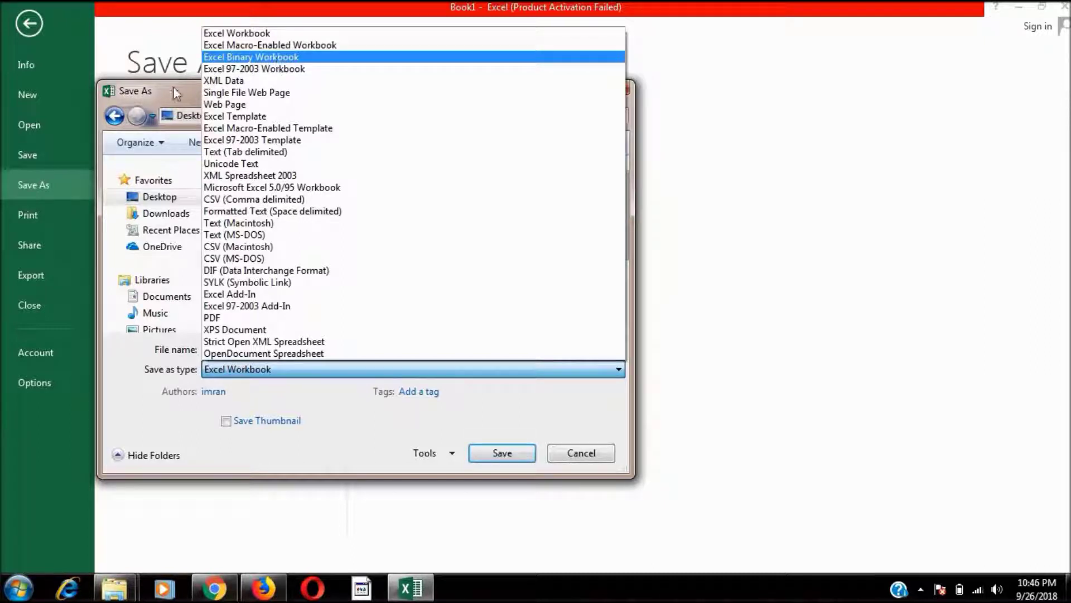
pyautogui.click(250, 33)
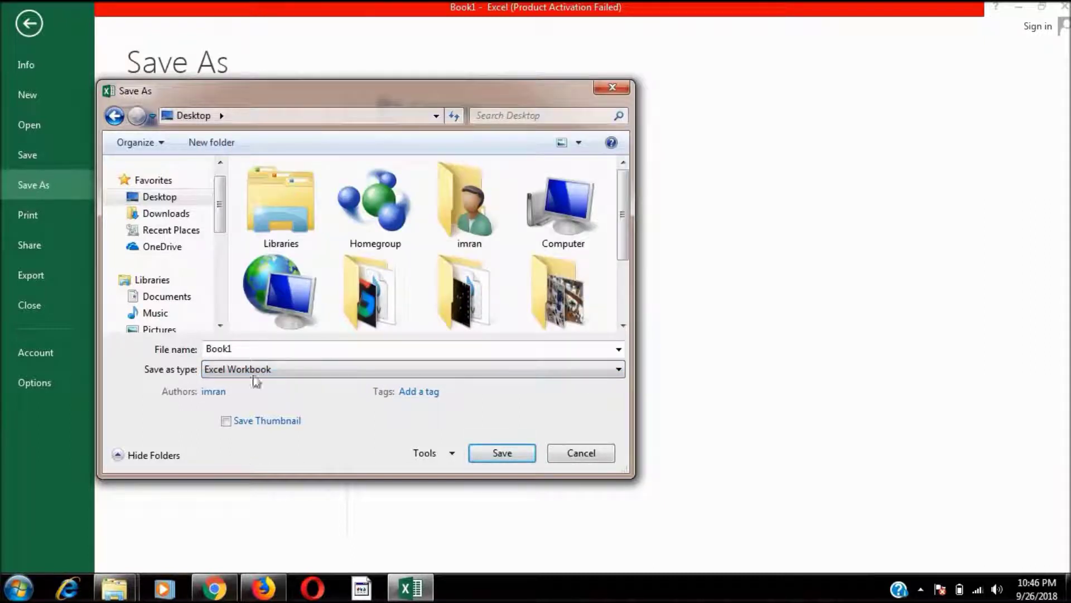
pyautogui.write('excel basic')
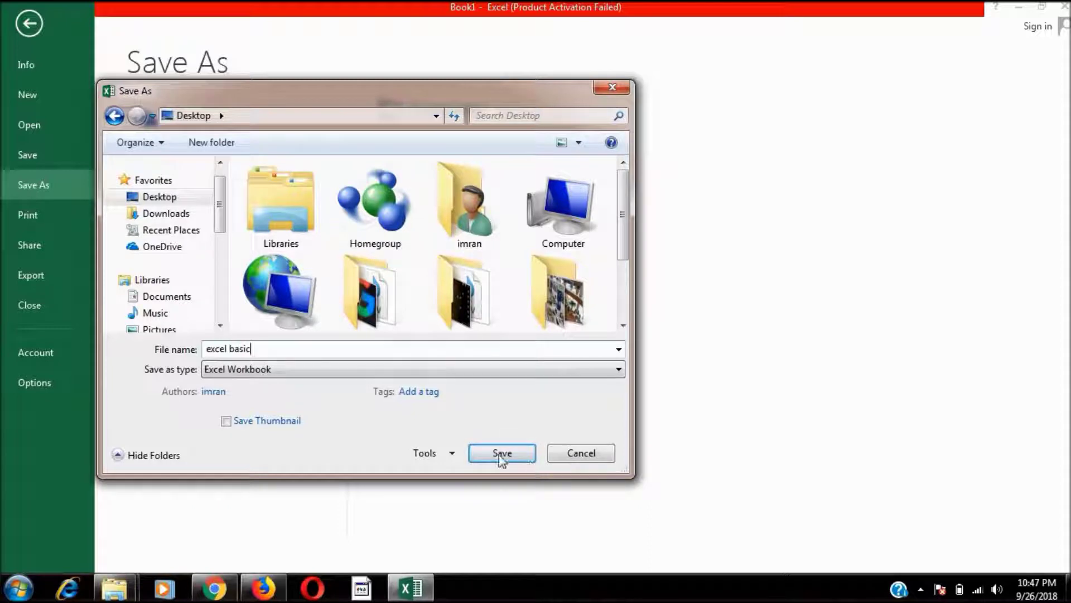
pyautogui.click(492, 451)
pyautogui.click(212, 333)
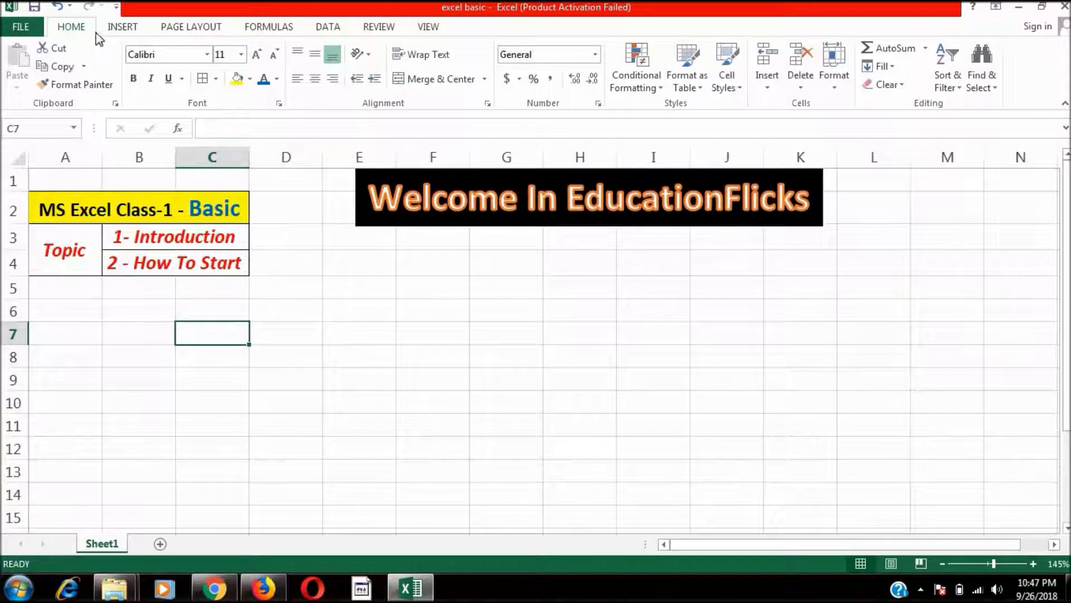
pyautogui.click(121, 29)
pyautogui.click(181, 32)
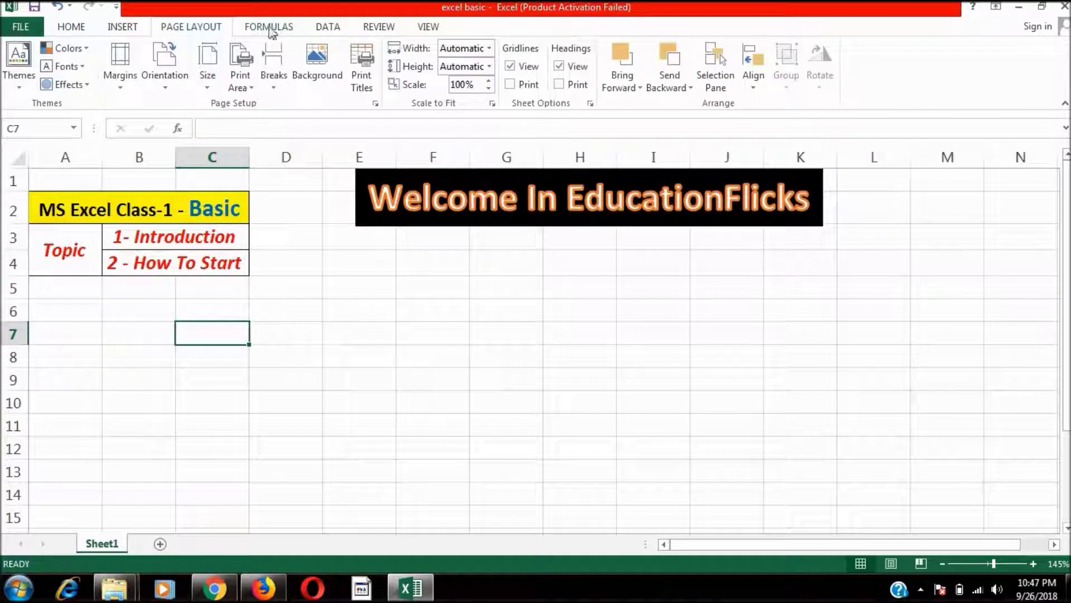
pyautogui.click(271, 31)
pyautogui.scroll(3, 410, 47)
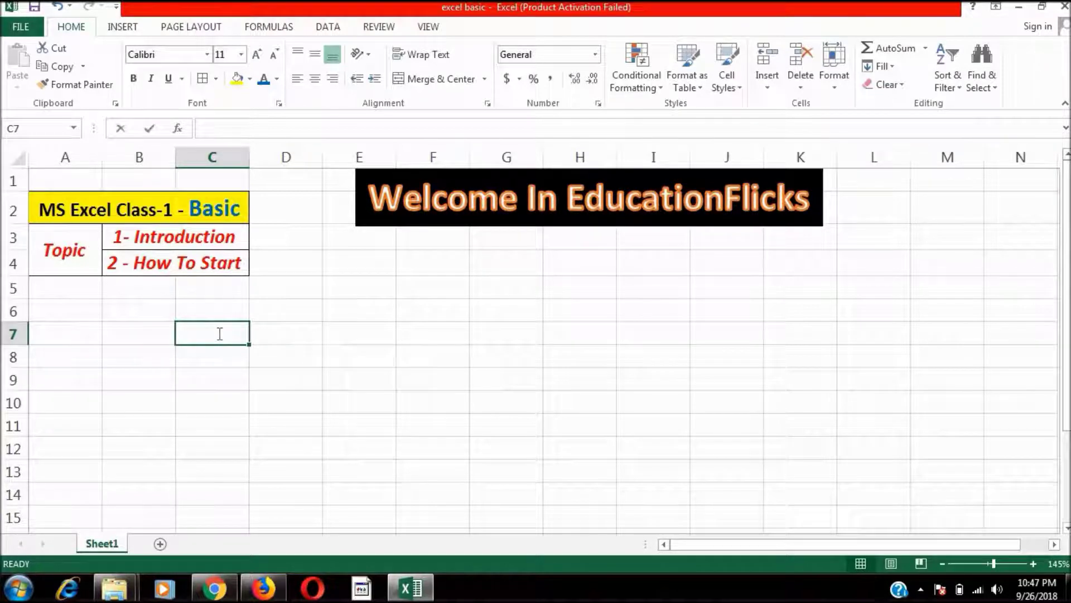
# Step: Enter the word 'education' in cell C7
pyautogui.write('education')
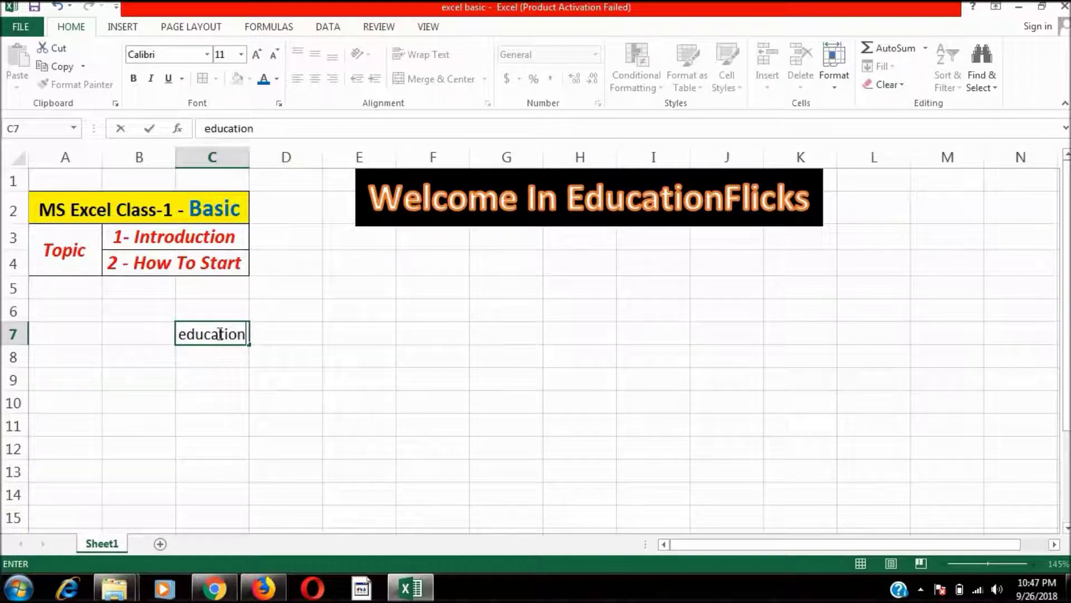
pyautogui.press('Return')
# Step: Make 'education' bold italic 20 pt, merged and centred across C7:D8
pyautogui.click(212, 331)
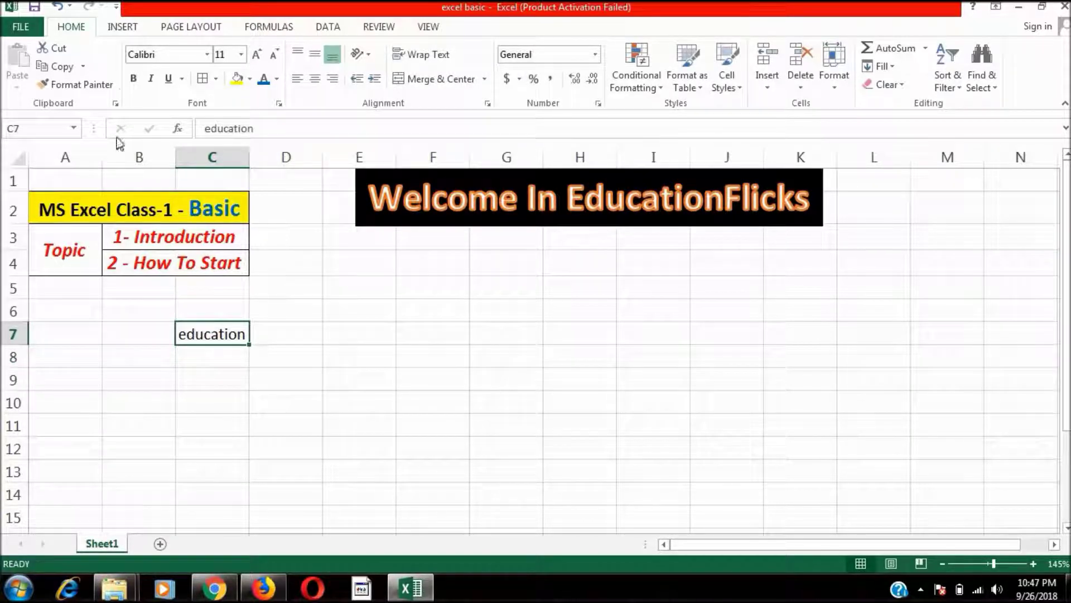
pyautogui.click(133, 79)
pyautogui.click(150, 81)
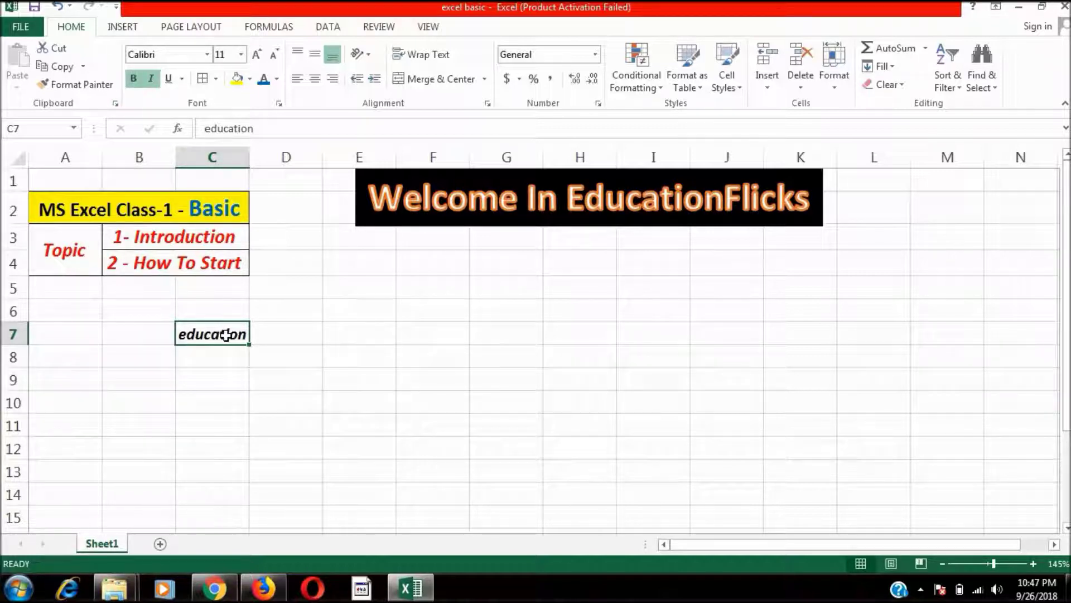
pyautogui.keyDown('shift'); pyautogui.click(262, 348); pyautogui.keyUp('shift')
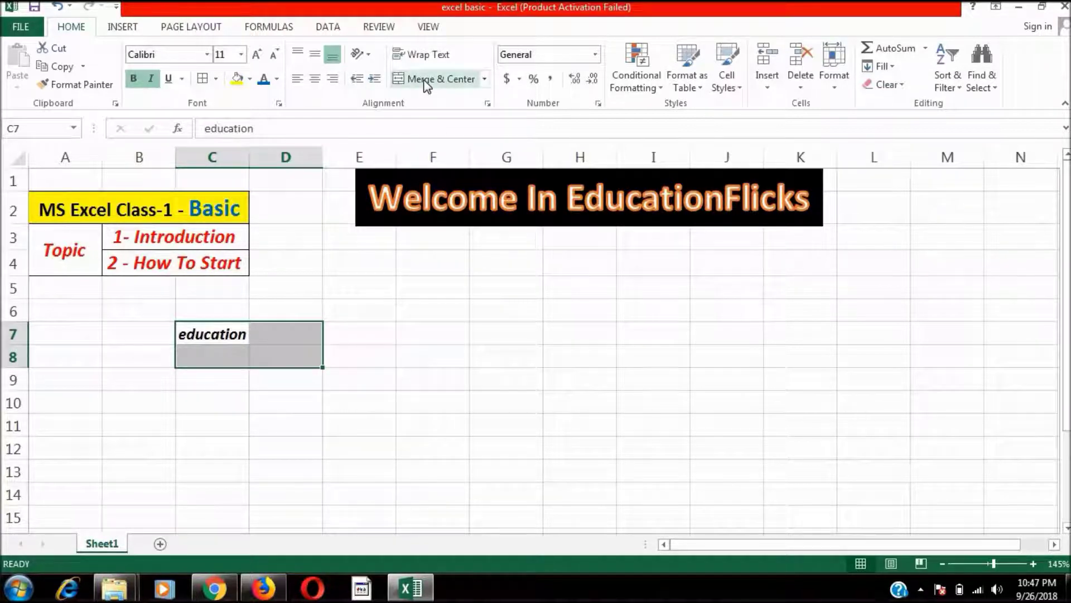
pyautogui.click(427, 78)
pyautogui.click(315, 54)
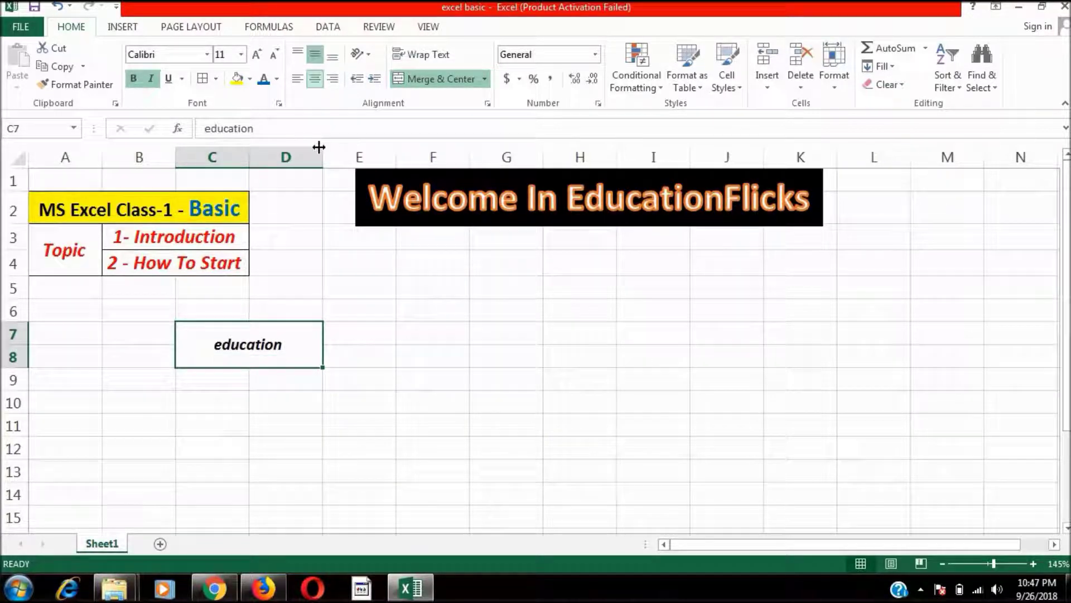
pyautogui.click(241, 54)
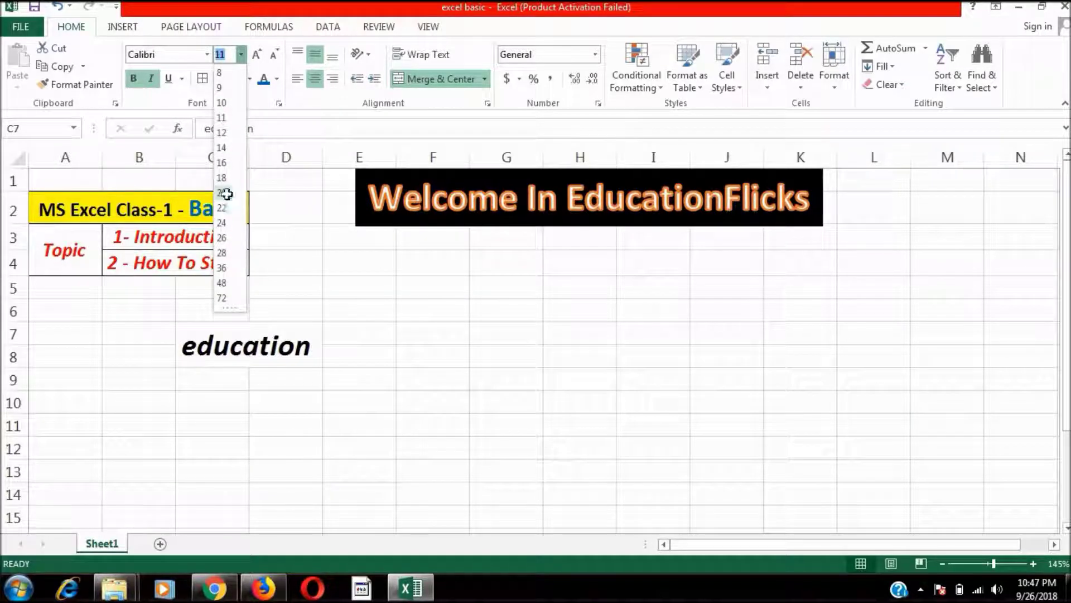
pyautogui.click(221, 193)
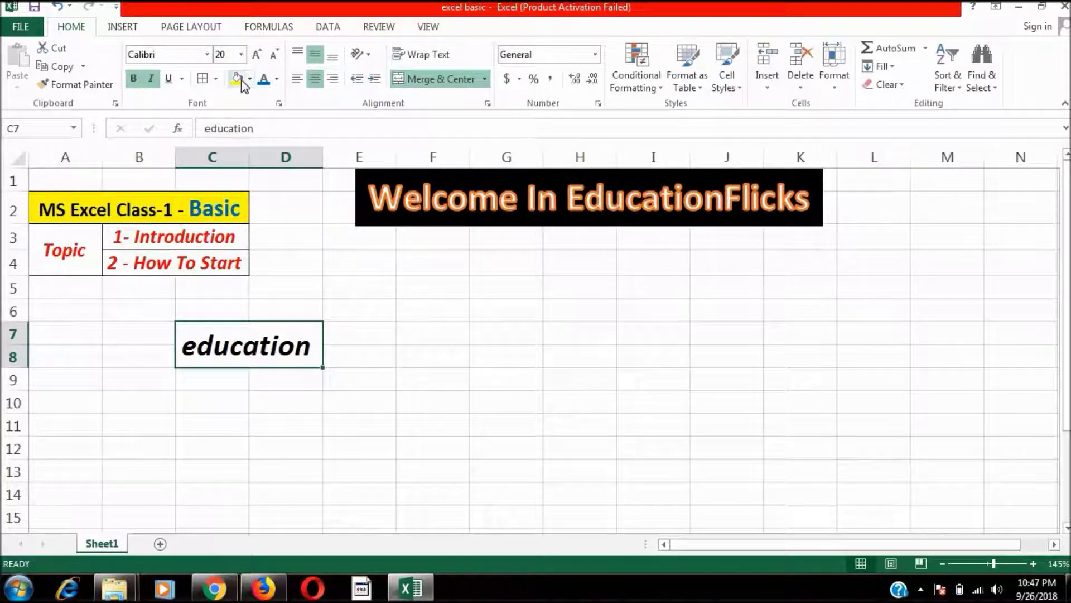
# Step: Fill the block yellow with black text, leaving 'education' bold but not italic or underlined
pyautogui.click(237, 79)
pyautogui.click(277, 79)
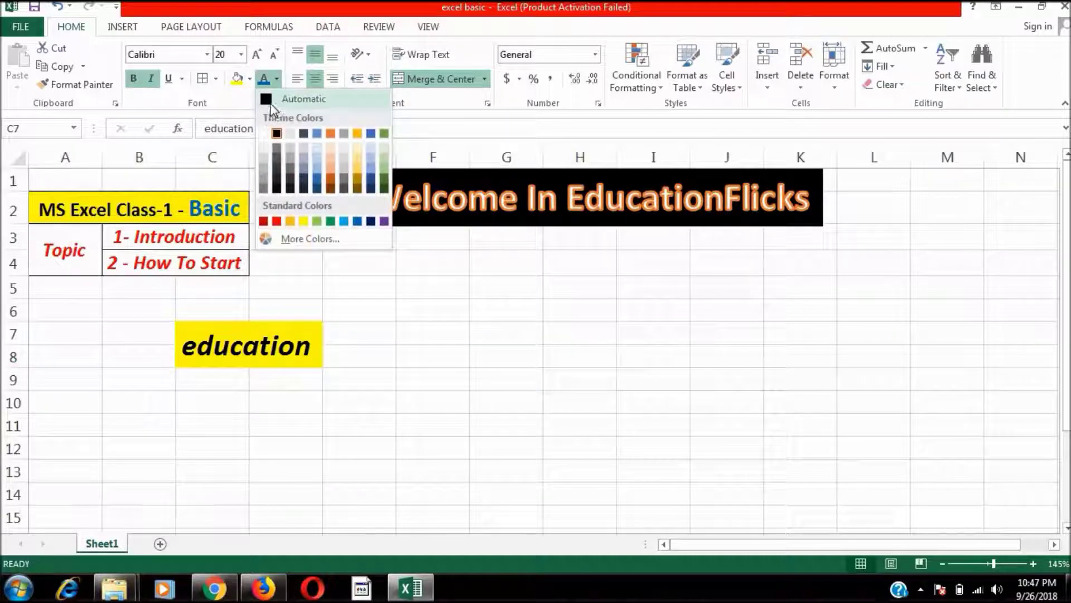
pyautogui.click(271, 101)
pyautogui.click(169, 79)
pyautogui.click(169, 79)
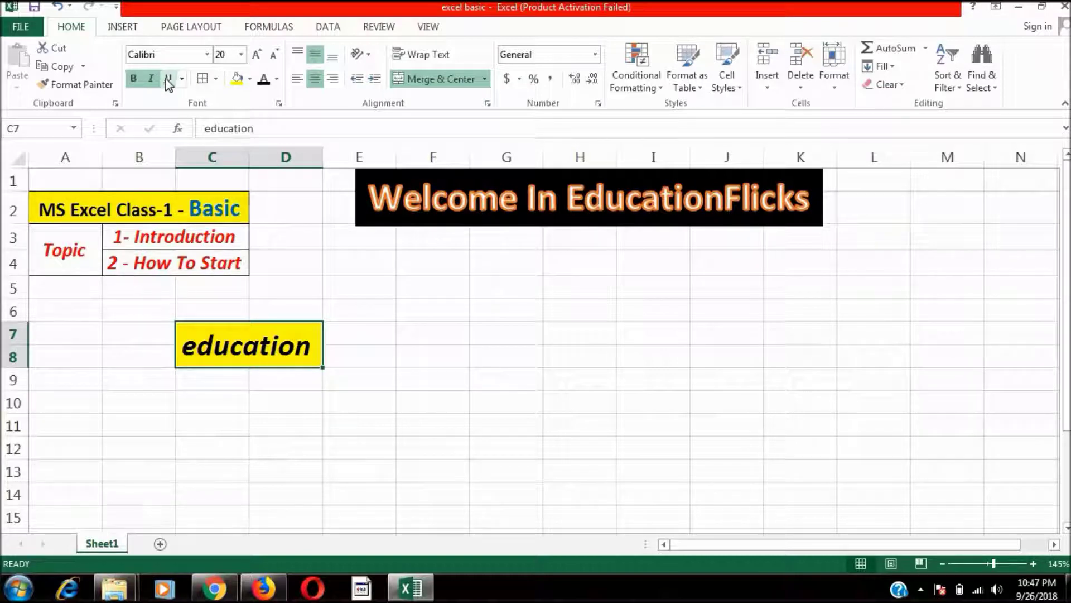
pyautogui.click(151, 78)
pyautogui.click(137, 79)
pyautogui.click(138, 79)
# Step: Try the Algerian font and Wrap Text, then unmerge C7:D8 and reselect it
pyautogui.click(206, 56)
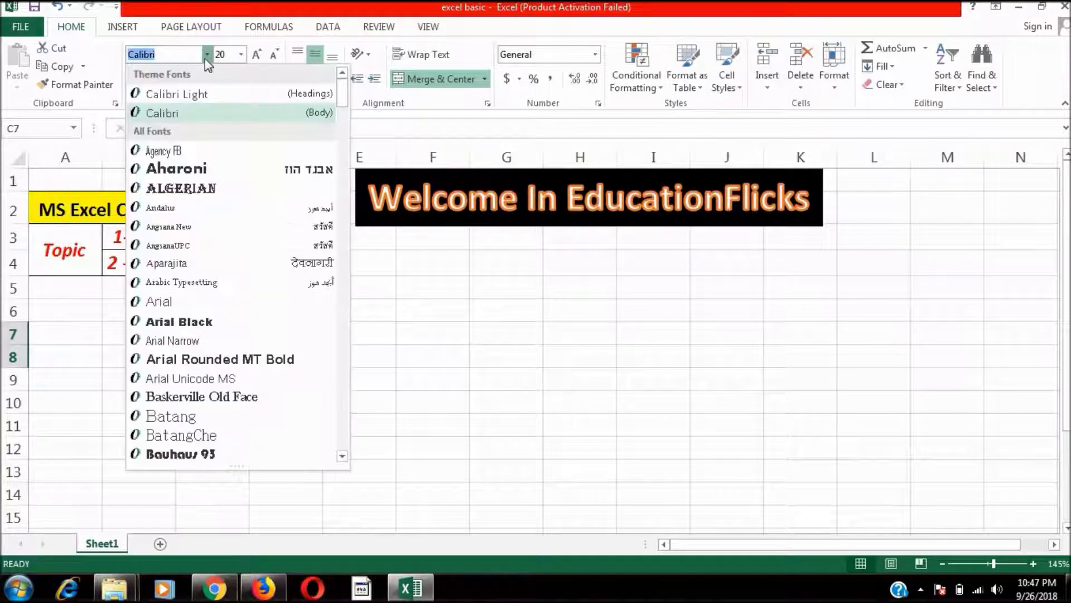
pyautogui.click(181, 188)
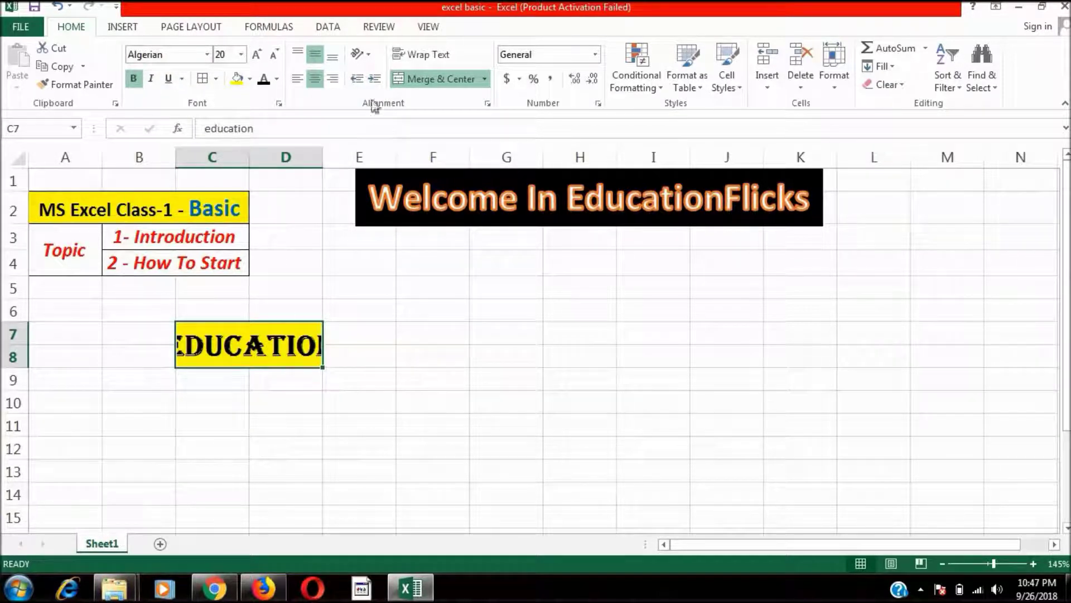
pyautogui.click(438, 55)
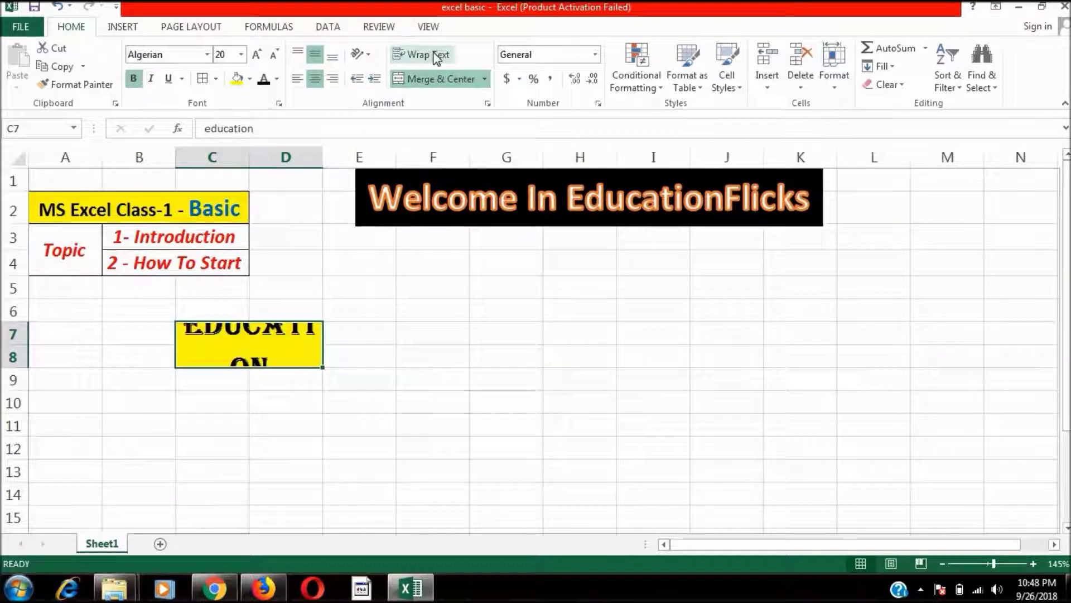
pyautogui.click(438, 81)
pyautogui.click(224, 353)
pyautogui.moveTo(212, 333); pyautogui.dragTo(279, 357)
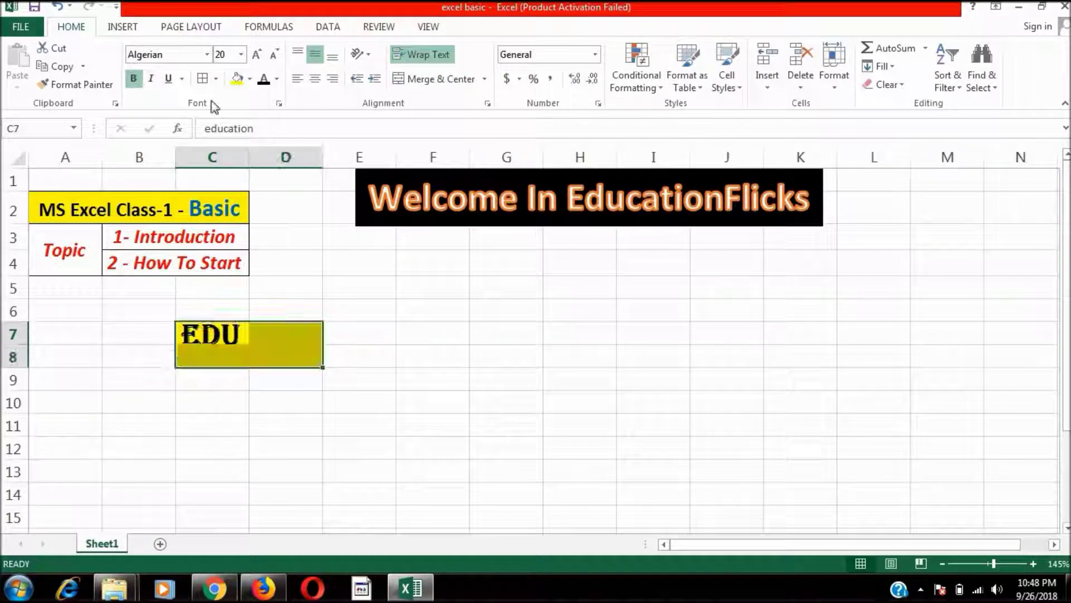
# Step: Set the block's text to 10-point Calibri
pyautogui.click(227, 56)
pyautogui.write('10')
pyautogui.press('Return')
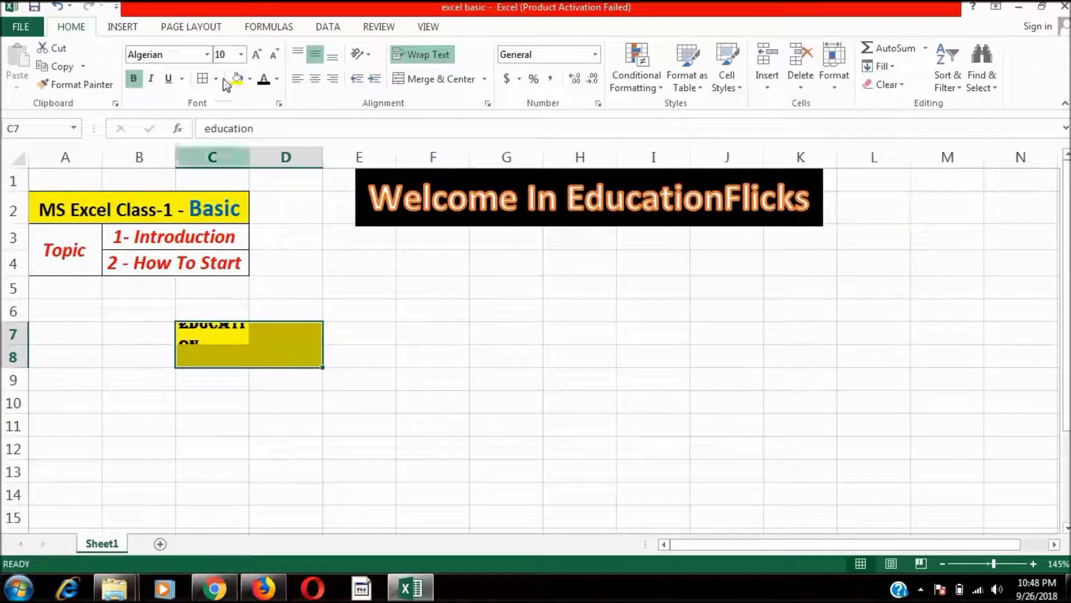
pyautogui.click(207, 54)
pyautogui.click(179, 113)
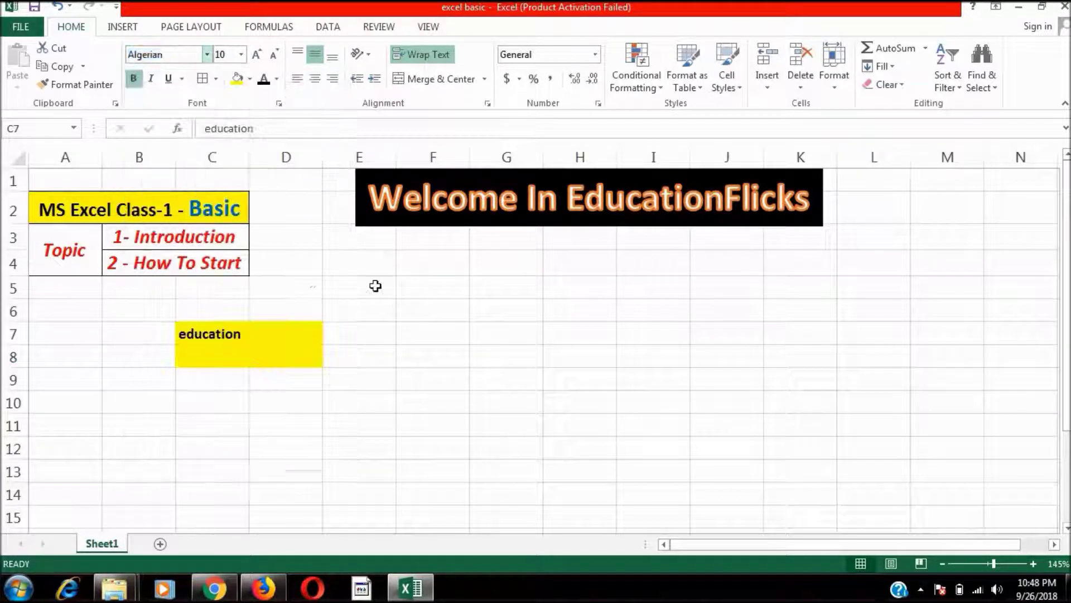
pyautogui.click(234, 335)
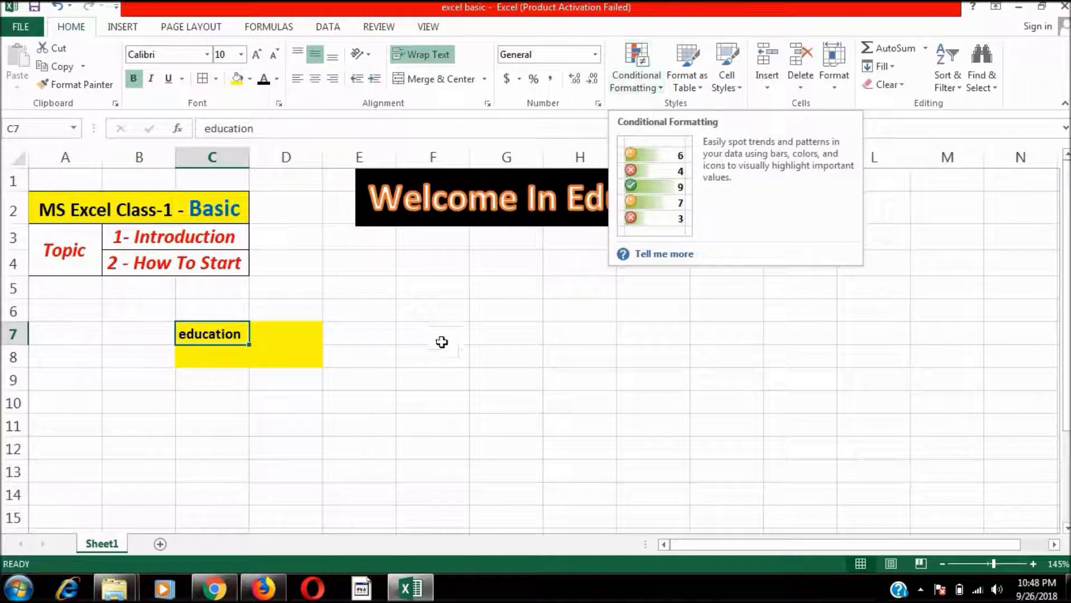
# Step: Browse the INSERT, PAGE LAYOUT, FORMULAS and DATA ribbon tabs, ending on DATA
pyautogui.click(440, 340)
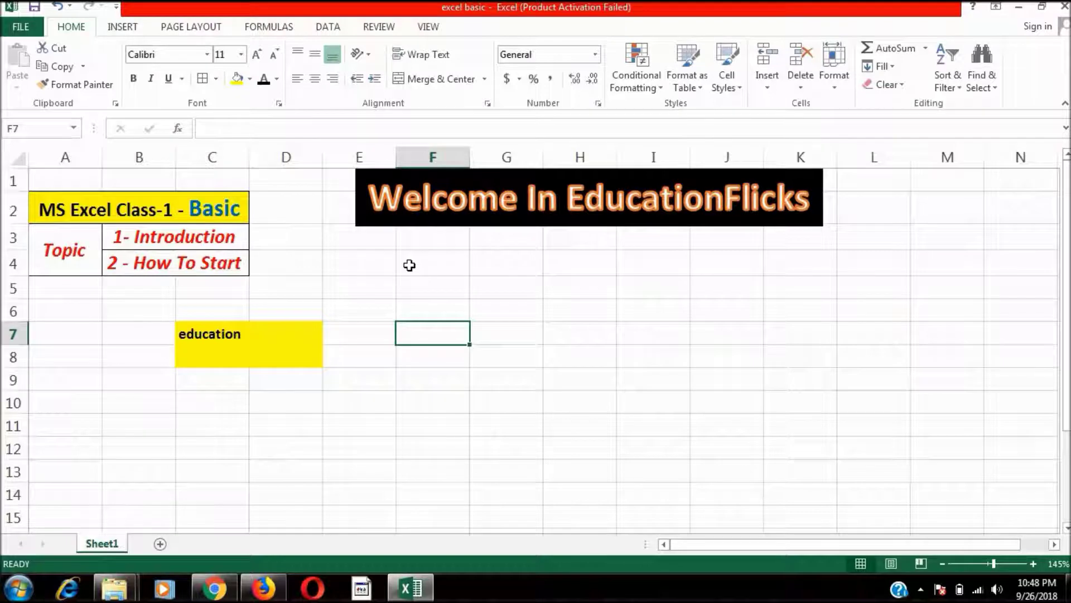
pyautogui.click(129, 29)
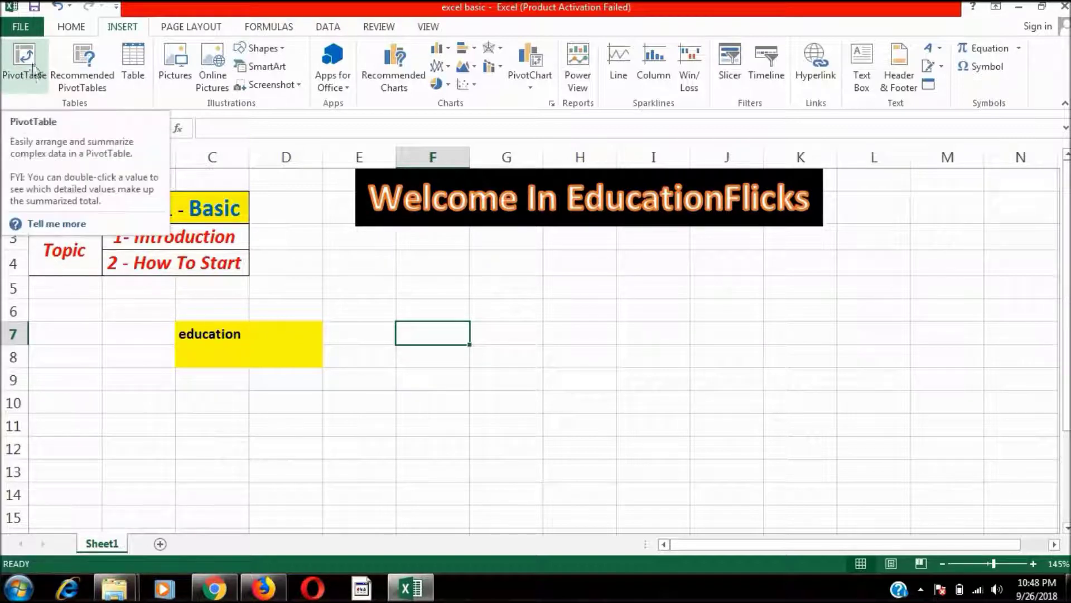
pyautogui.click(184, 31)
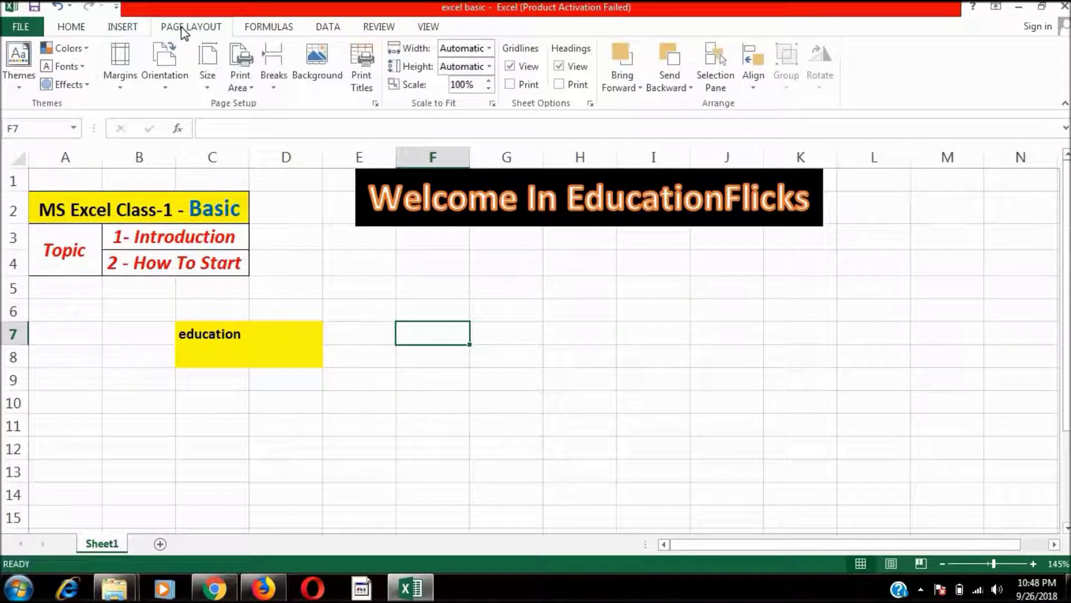
pyautogui.click(275, 35)
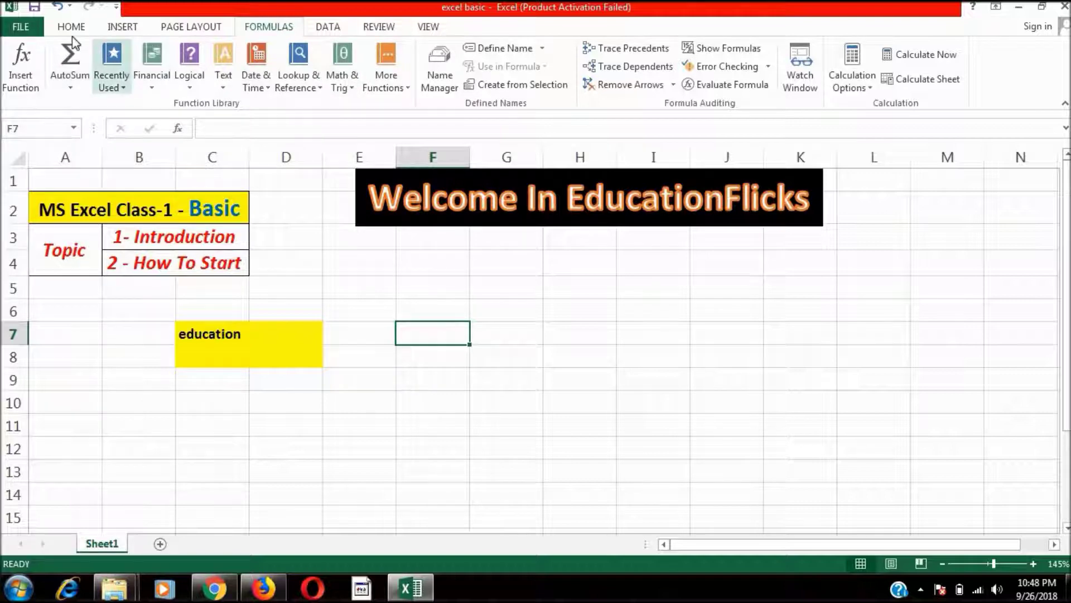
pyautogui.click(330, 30)
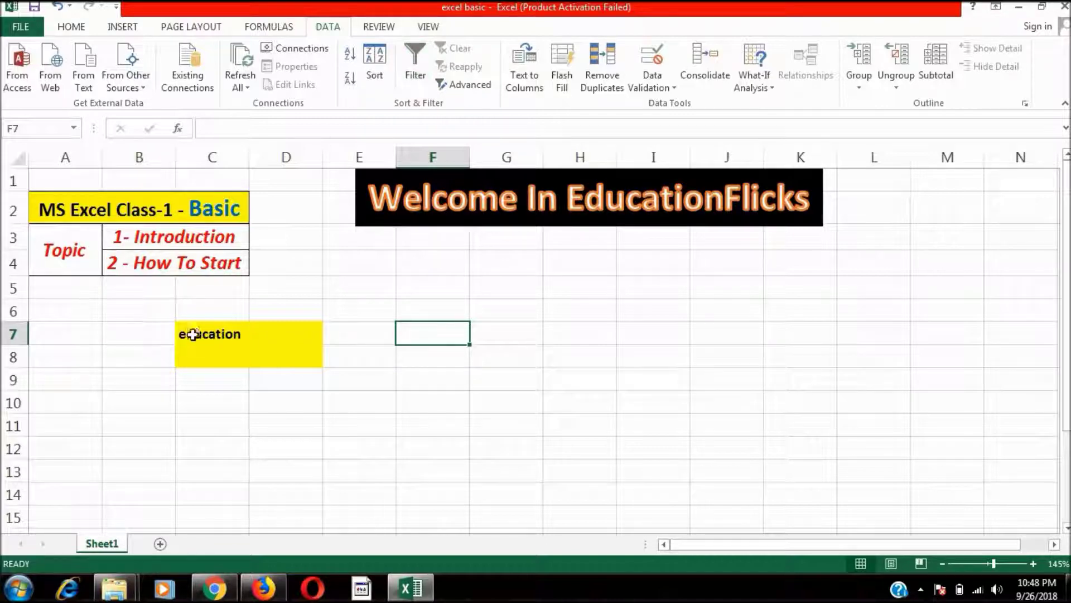
pyautogui.click(212, 310)
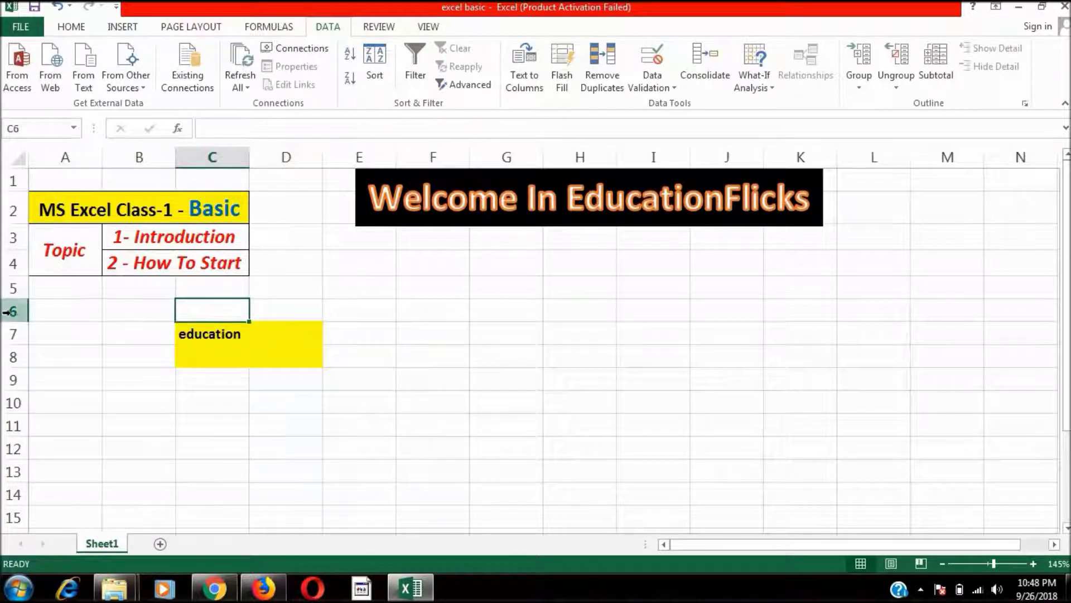
# Step: Add a filter to C6:D6, check column C's filter list, then remove the filter
pyautogui.moveTo(270, 312); pyautogui.dragTo(273, 313)
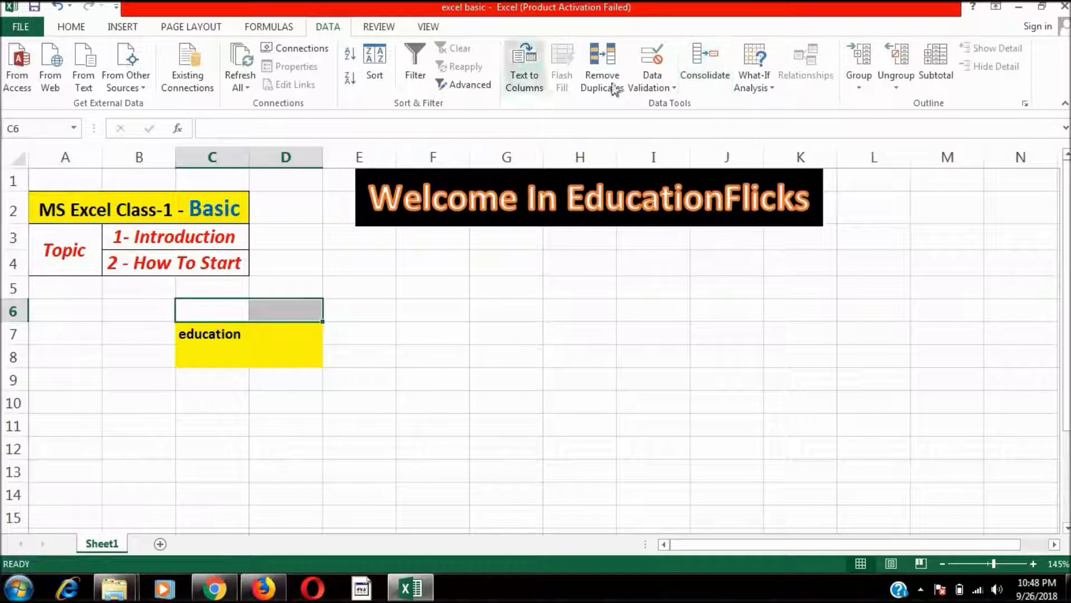
pyautogui.click(415, 72)
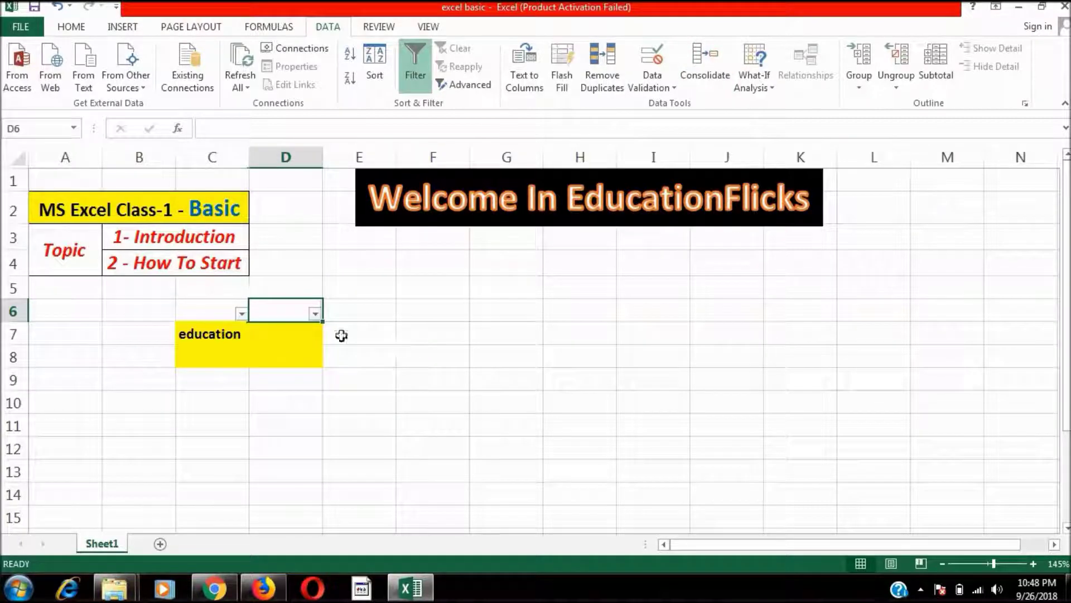
pyautogui.click(433, 356)
pyautogui.click(242, 313)
pyautogui.click(316, 296)
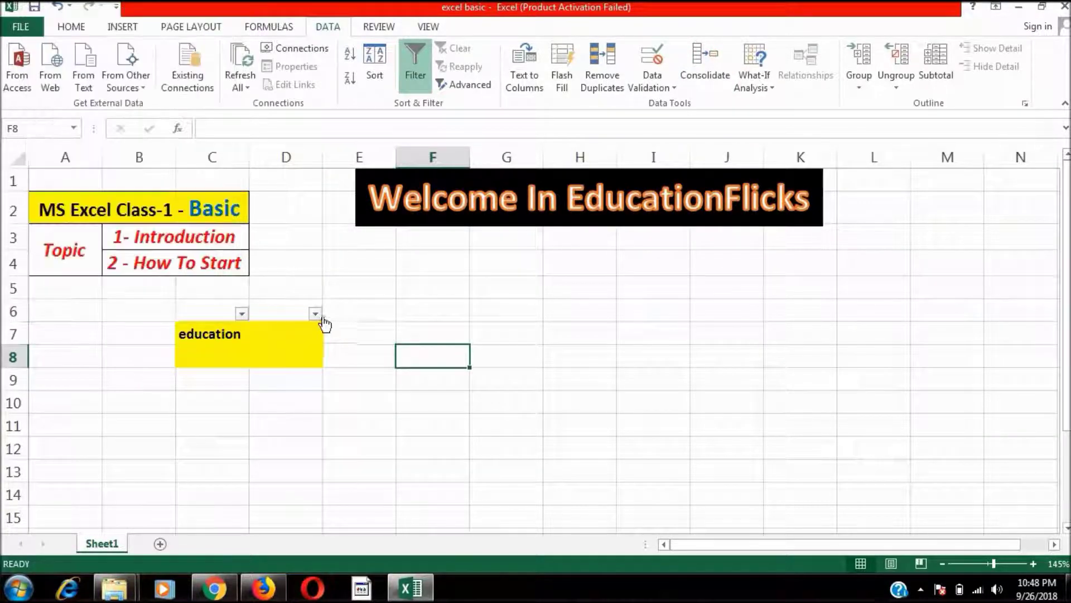
pyautogui.click(364, 301)
pyautogui.click(415, 78)
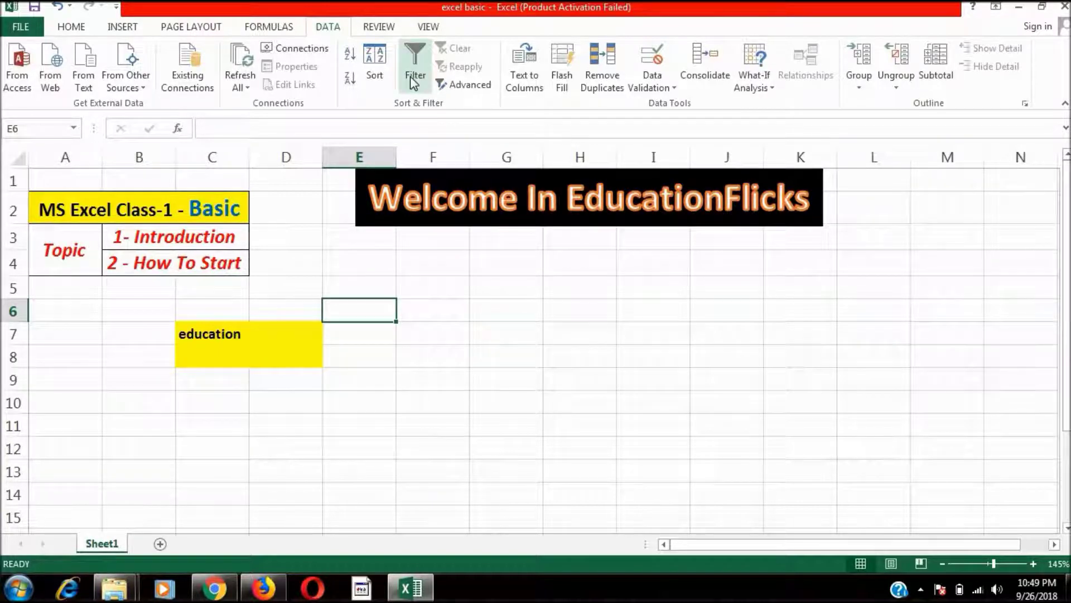
pyautogui.click(78, 26)
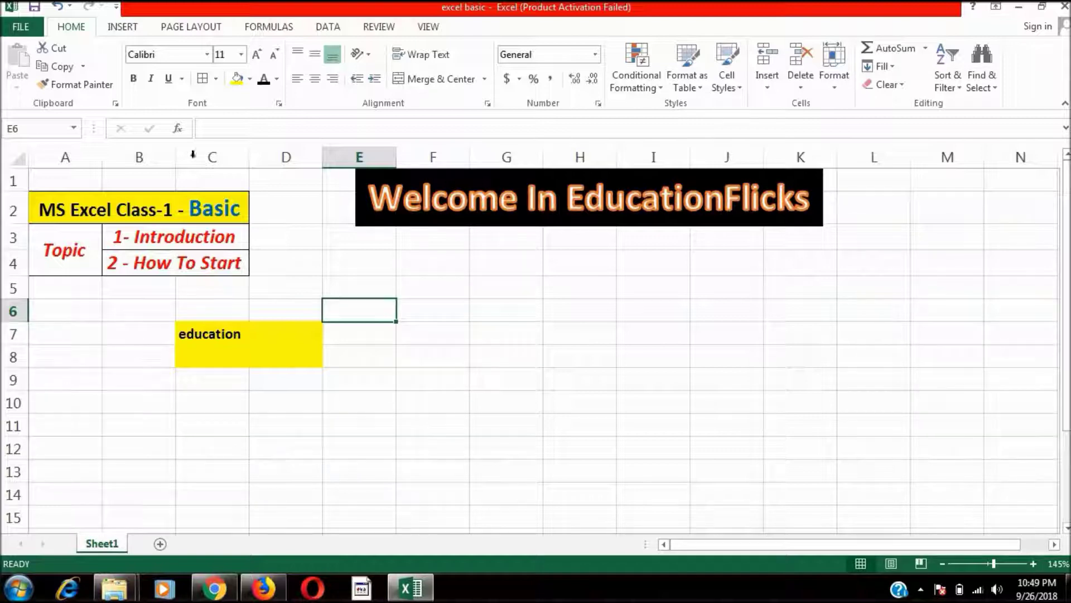
# Step: Give cell B4 ('2 - How To Start') All Borders
pyautogui.click(184, 240)
pyautogui.click(191, 263)
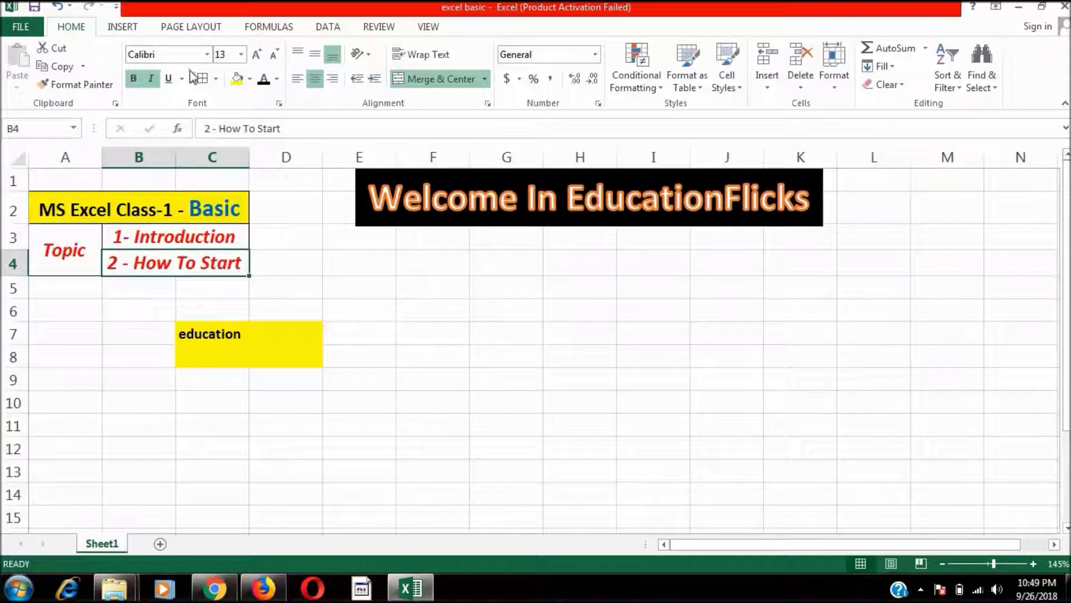
pyautogui.click(216, 78)
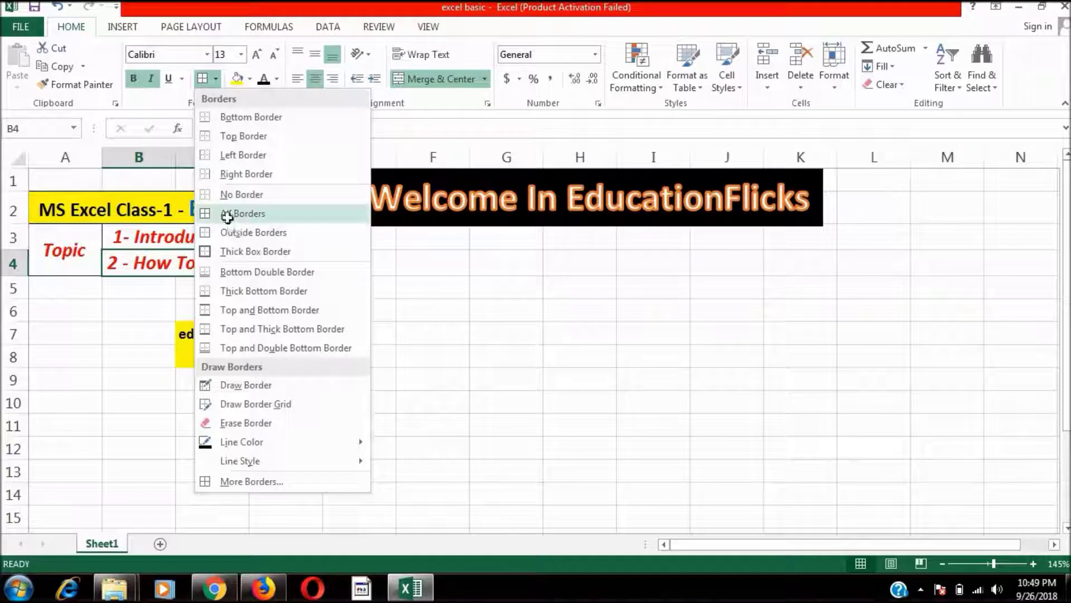
pyautogui.click(227, 213)
# Step: Apply All Borders to C7:D8 and choose a border line colour
pyautogui.click(226, 374)
pyautogui.moveTo(187, 337); pyautogui.dragTo(285, 357)
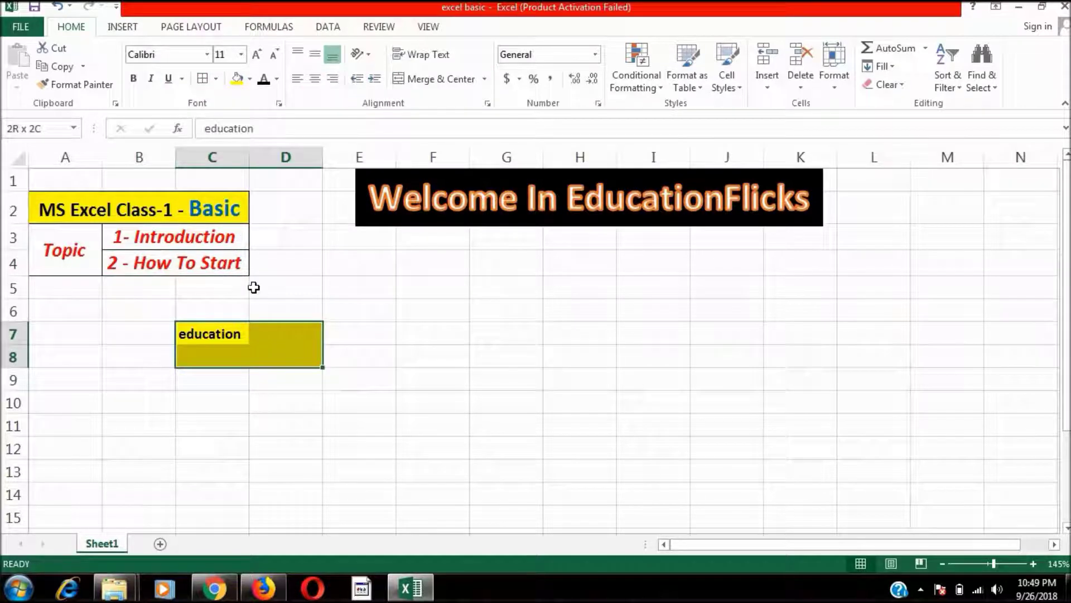
pyautogui.click(215, 80)
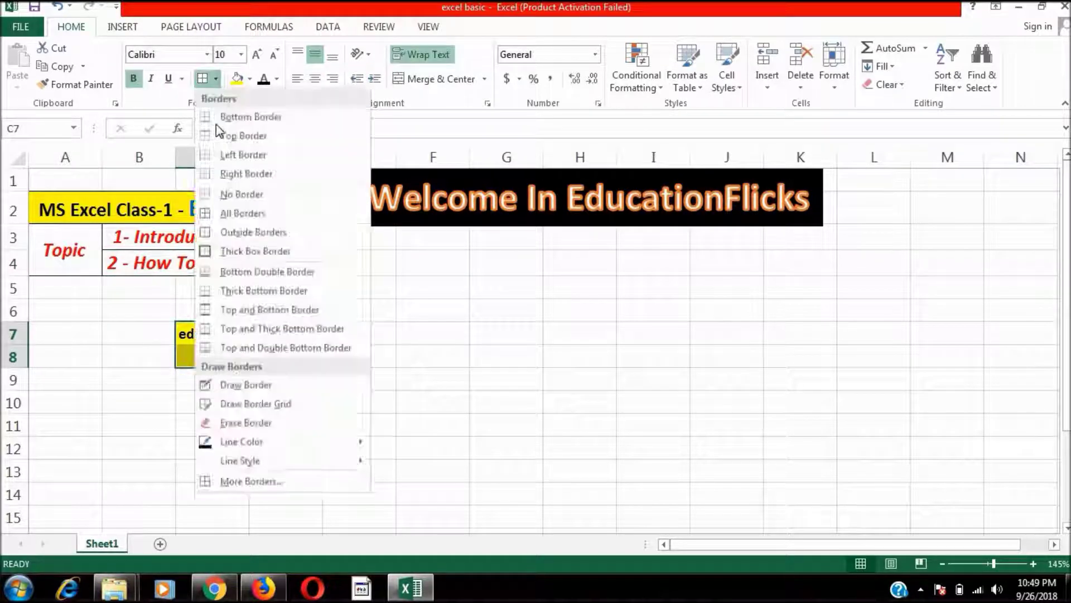
pyautogui.click(218, 213)
pyautogui.moveTo(211, 333); pyautogui.dragTo(285, 357)
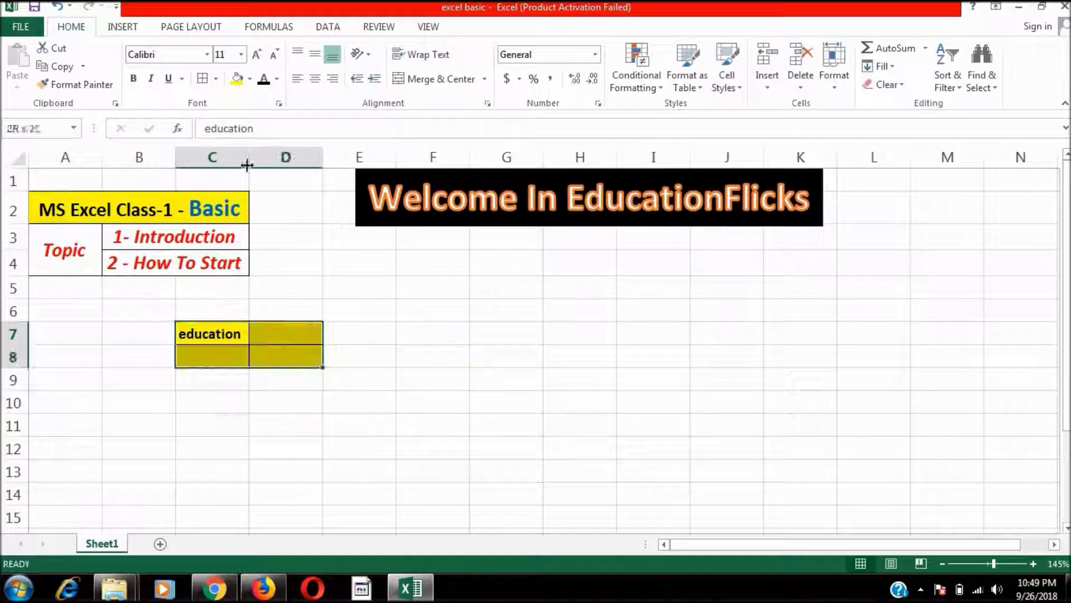
pyautogui.click(216, 79)
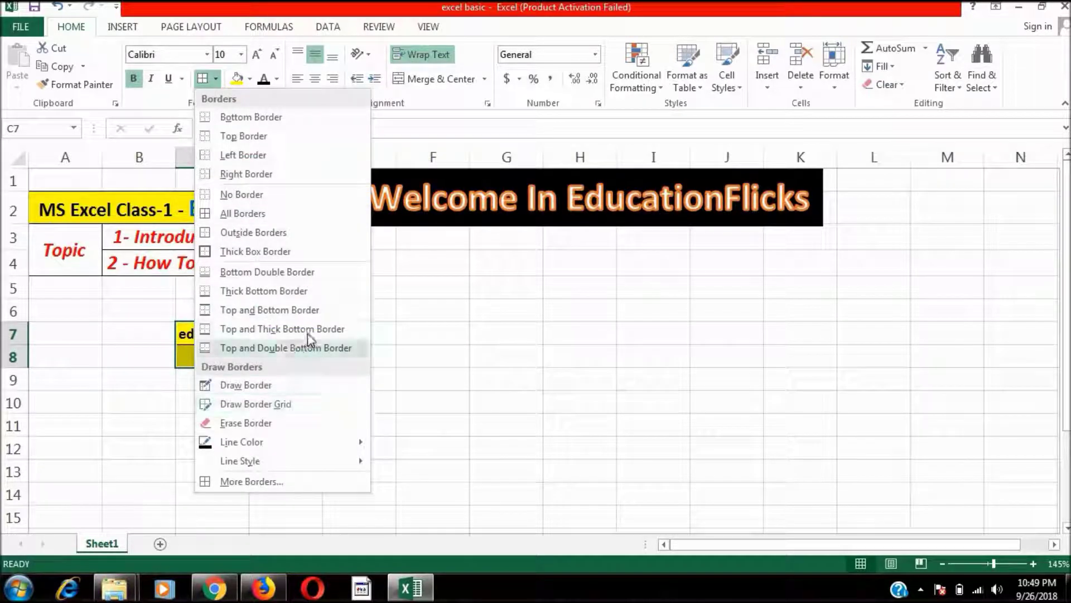
pyautogui.moveTo(242, 441)
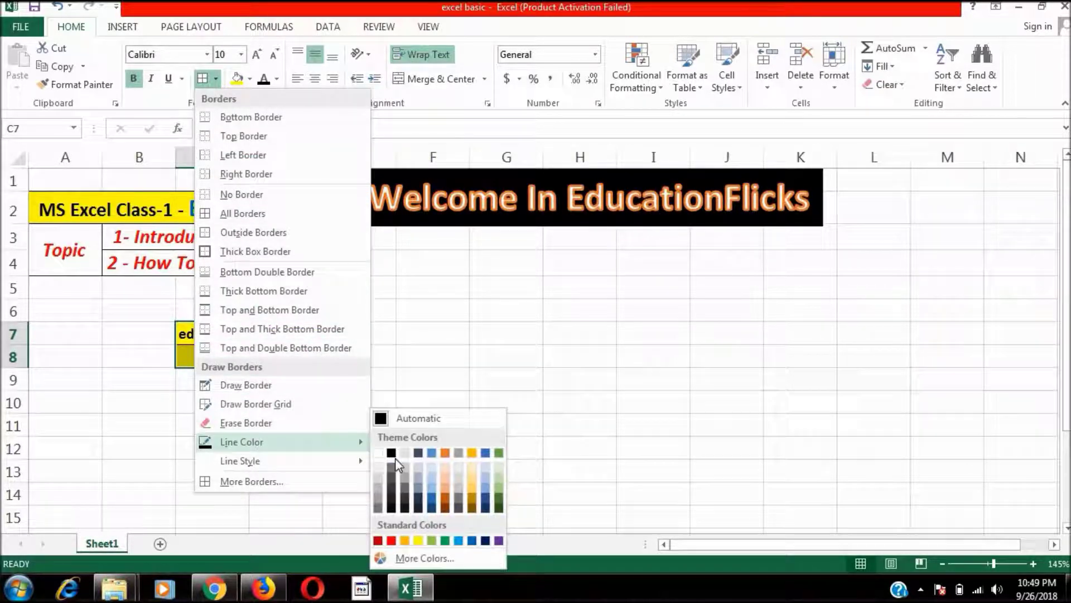
pyautogui.click(391, 494)
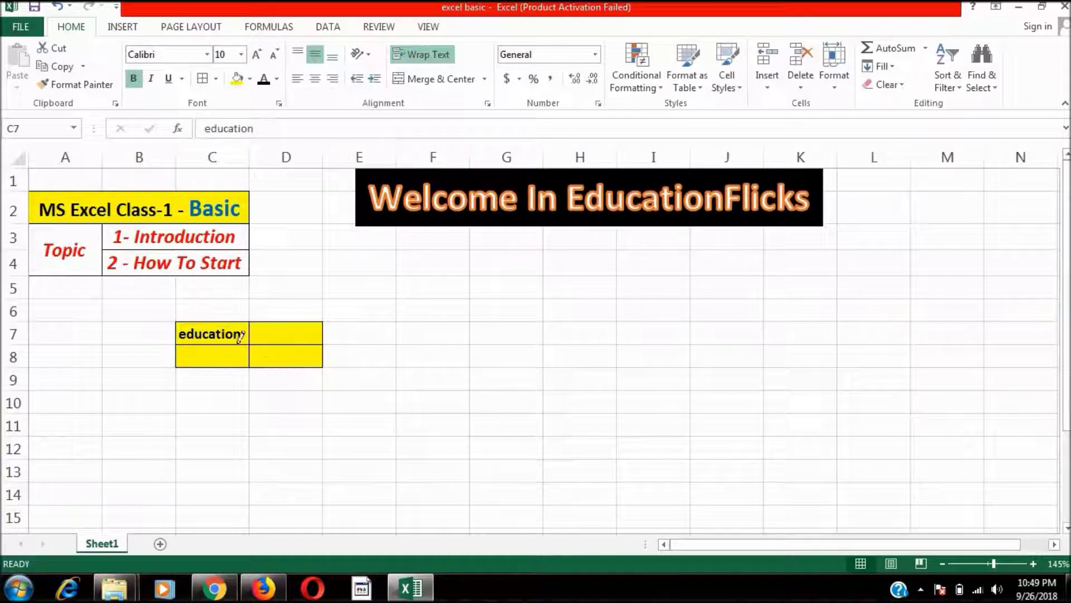